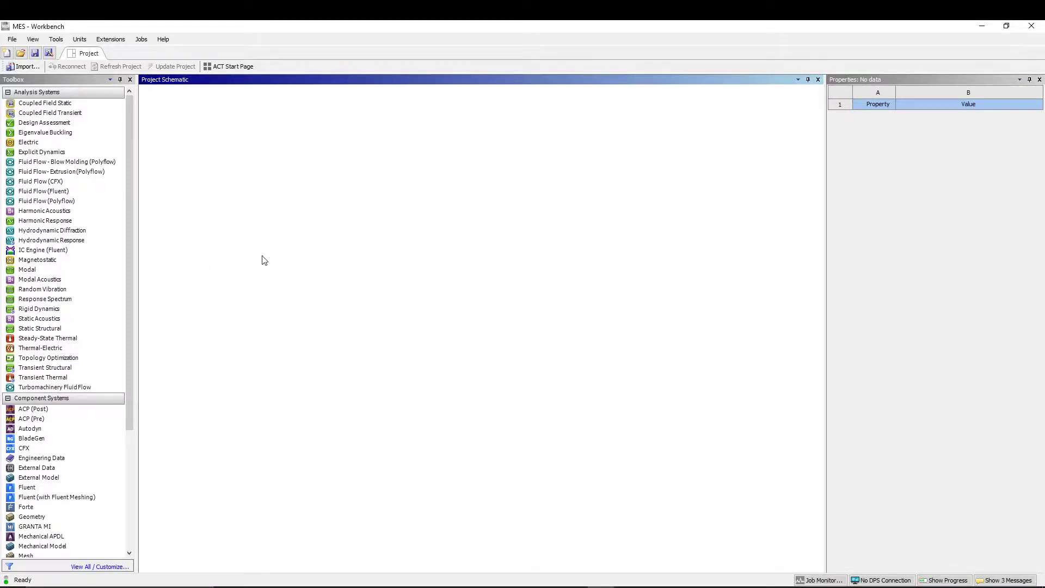
- Browse the Extensions menu, then dismiss the unit options without changing units
{"action": "left_click", "coordinate": [107, 41]}
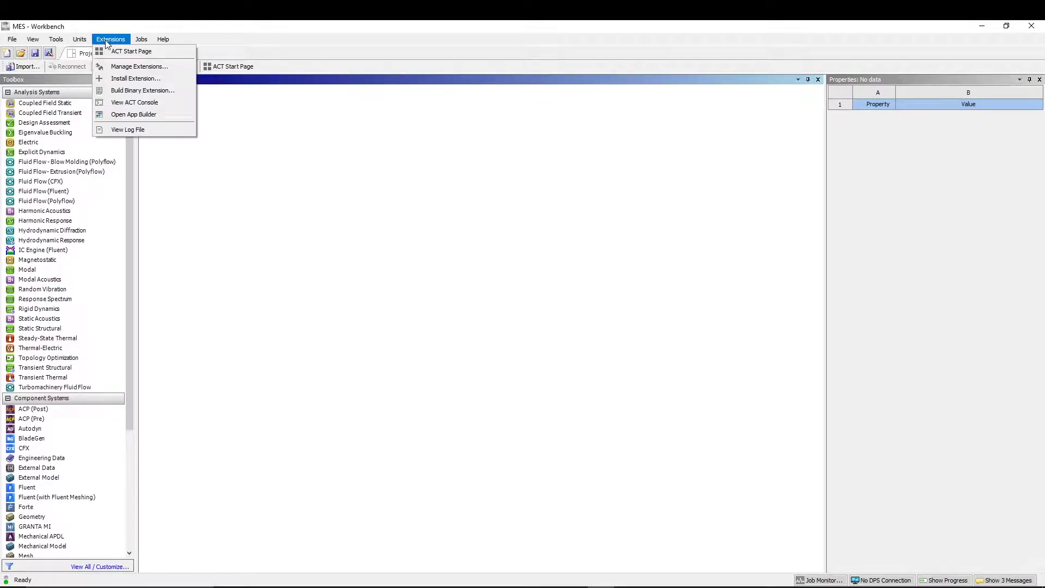
{"action": "mouse_move", "coordinate": [79, 39]}
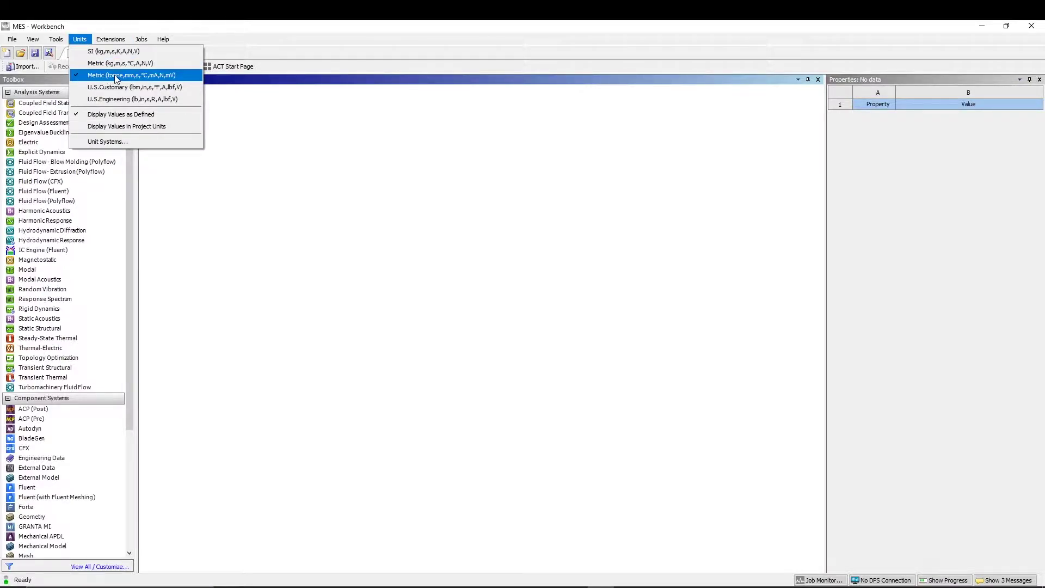
{"action": "left_click", "coordinate": [295, 180]}
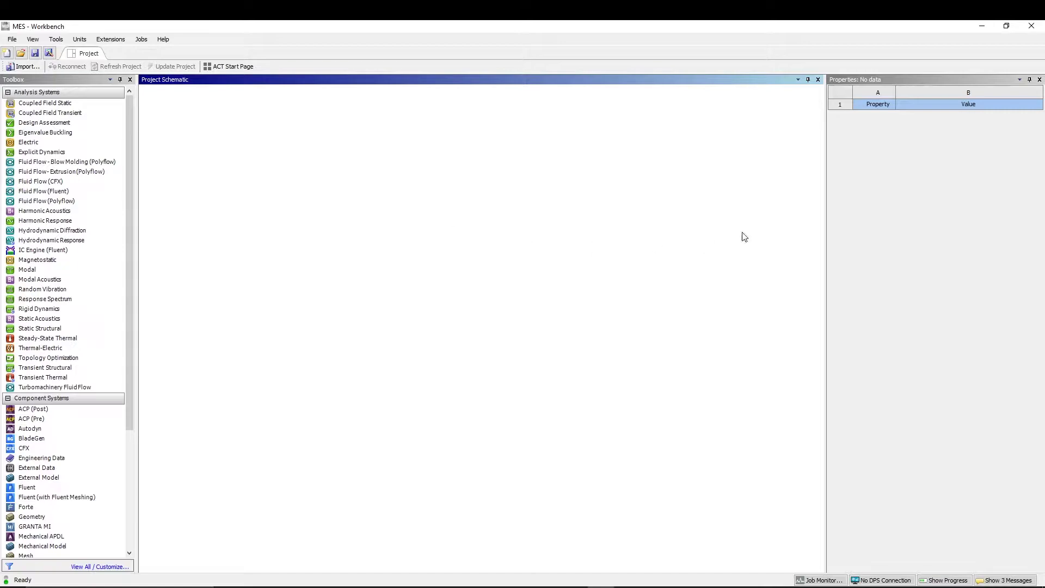
- Add a standalone Static Structural system named BRACKET FOR MESHING
{"action": "left_click_drag", "start_coordinate": [35, 333], "coordinate": [204, 136]}
{"action": "type", "text": "BRACKET"}
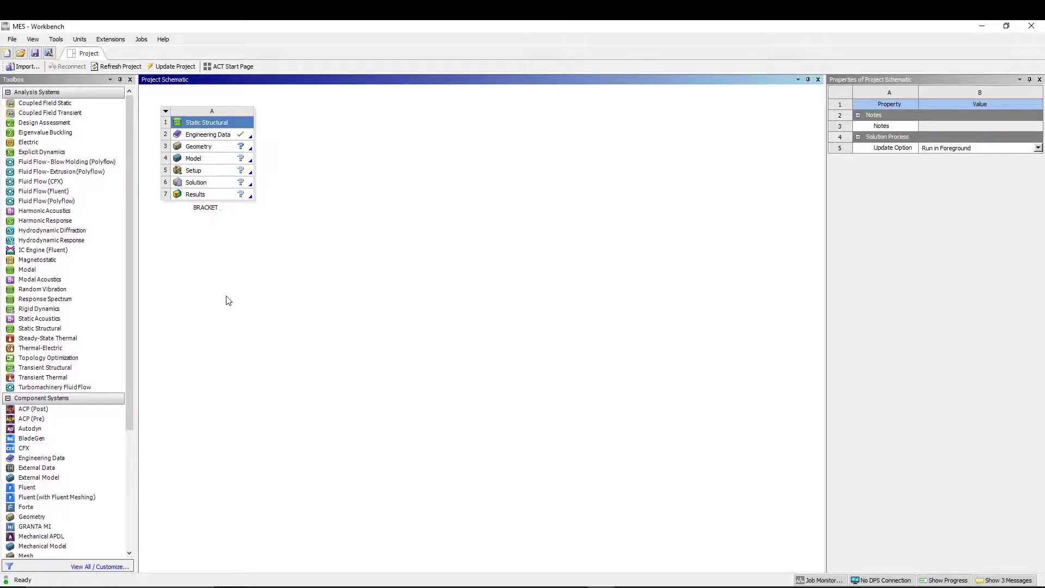
{"action": "type", "text": " FOR MESHING"}
{"action": "key", "text": "Return"}
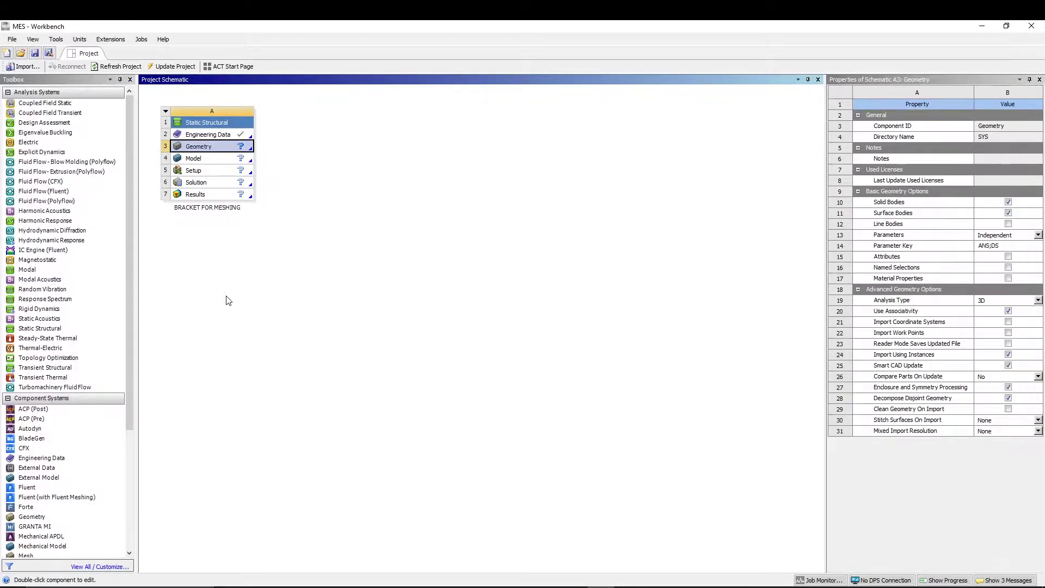
- Import Bracket.igs from disk as the system's geometry
{"action": "right_click", "coordinate": [224, 150]}
{"action": "mouse_move", "coordinate": [336, 178]}
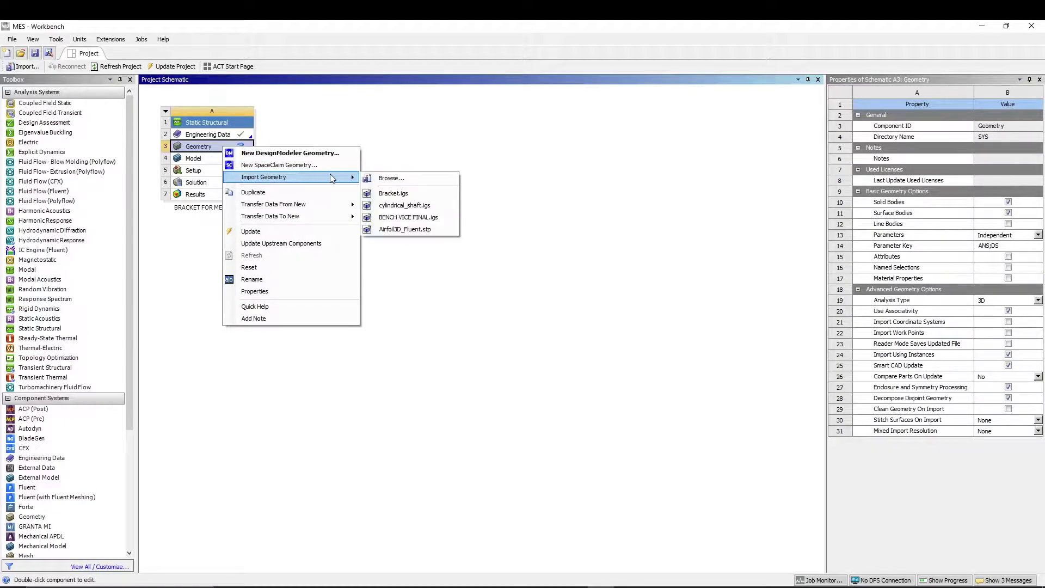
{"action": "left_click", "coordinate": [381, 178]}
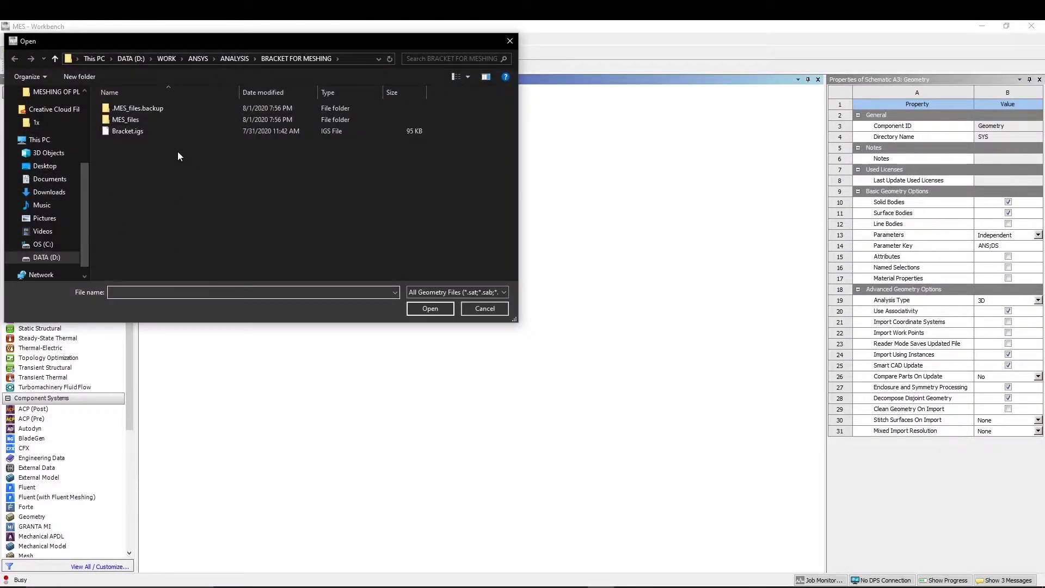
{"action": "left_click", "coordinate": [168, 132]}
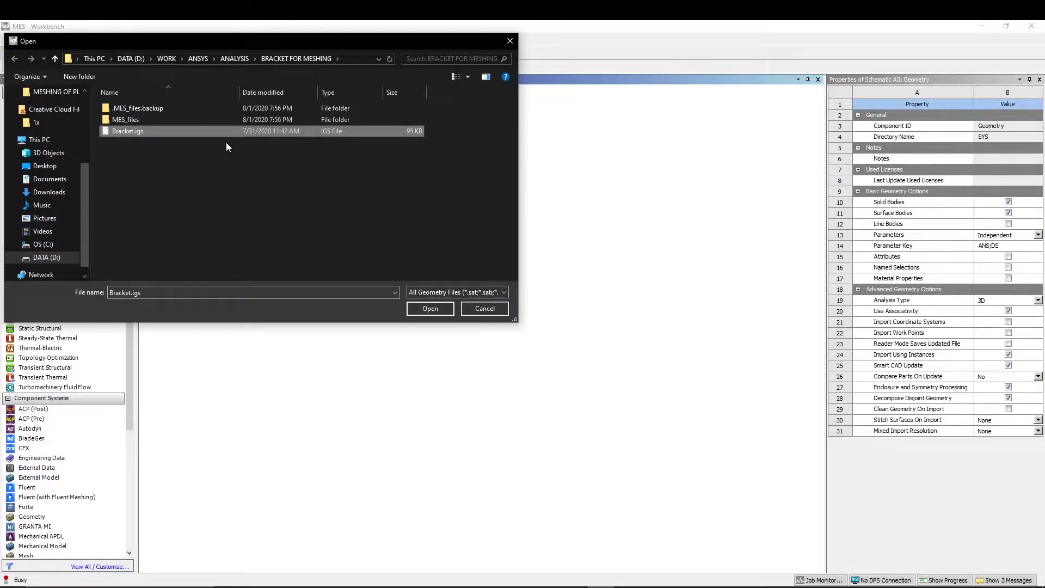
{"action": "left_click", "coordinate": [431, 309]}
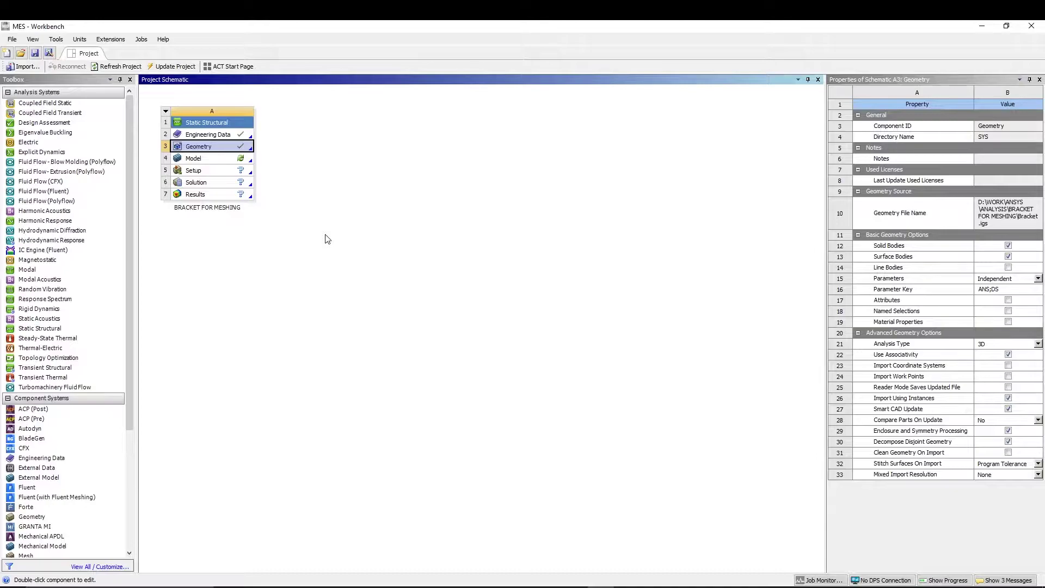
- Launch Mechanical from the Model cell, orbit the bracket, then switch to Isometric View
{"action": "double_click", "coordinate": [213, 162]}
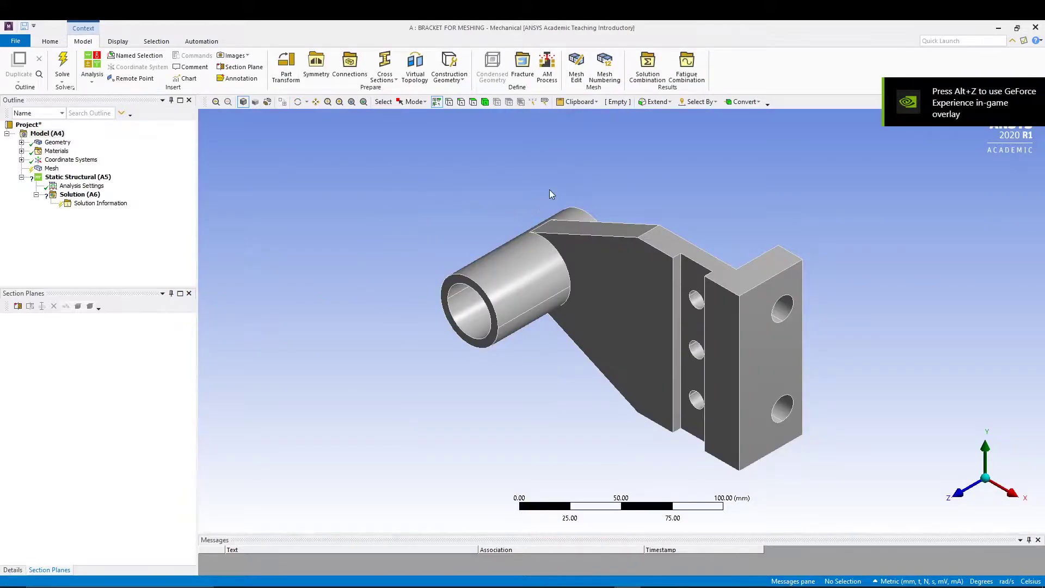
{"action": "middle_click_drag", "start_coordinate": [580, 172], "coordinate": [441, 330]}
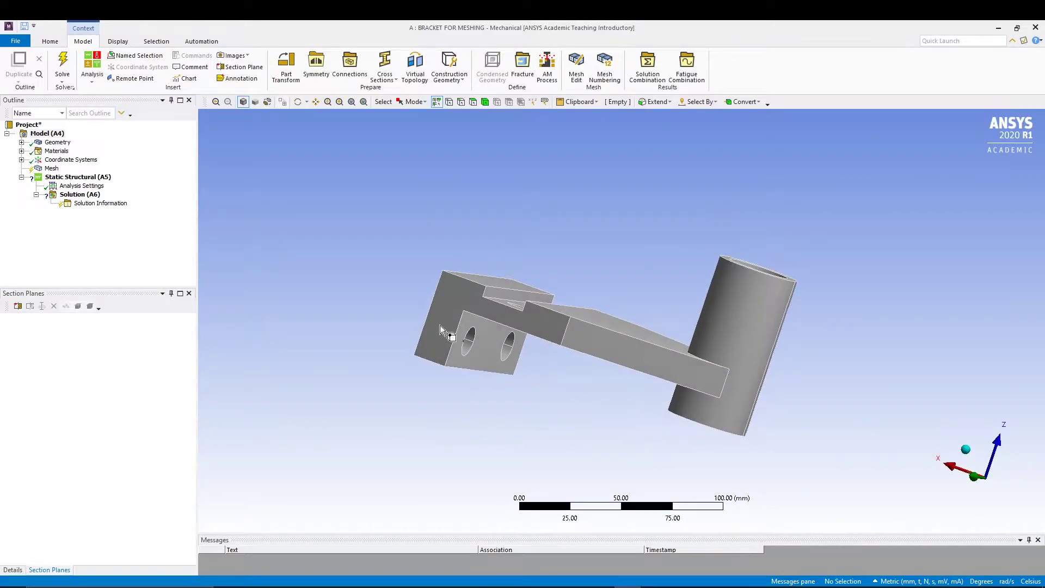
{"action": "right_click", "coordinate": [303, 204]}
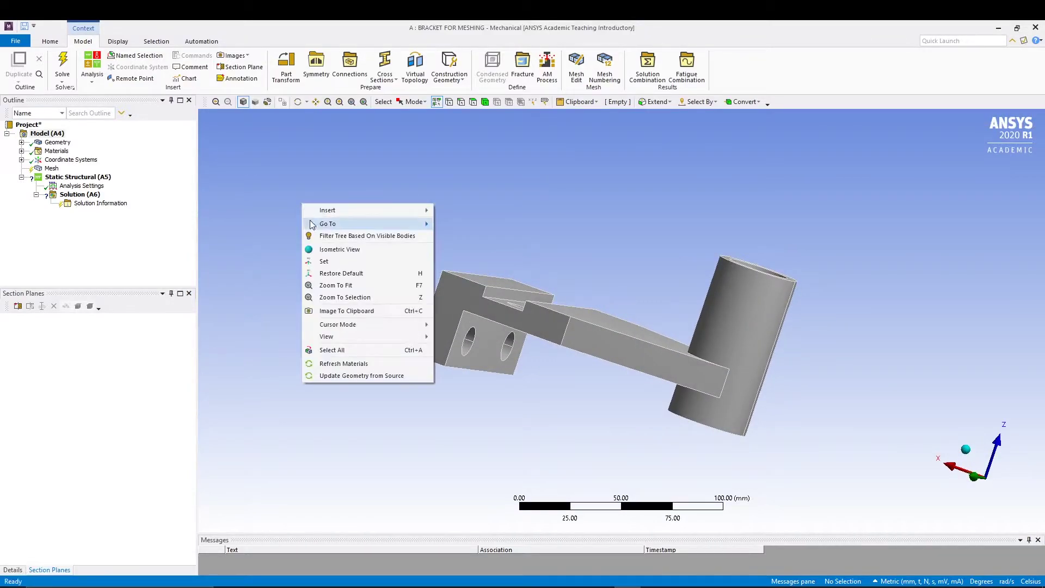
{"action": "left_click", "coordinate": [323, 250]}
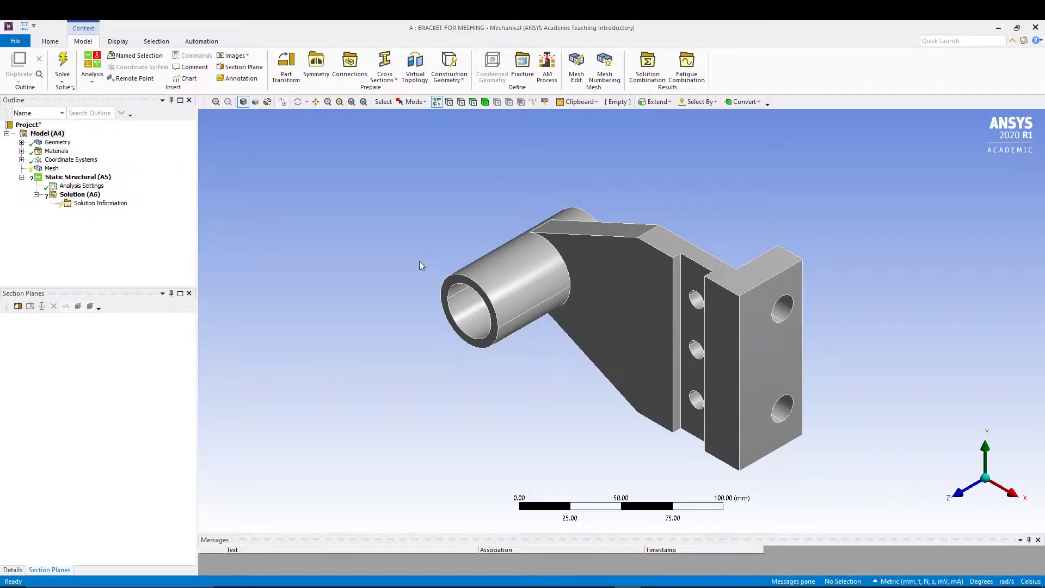
{"action": "middle_click_drag", "start_coordinate": [404, 265], "coordinate": [569, 333]}
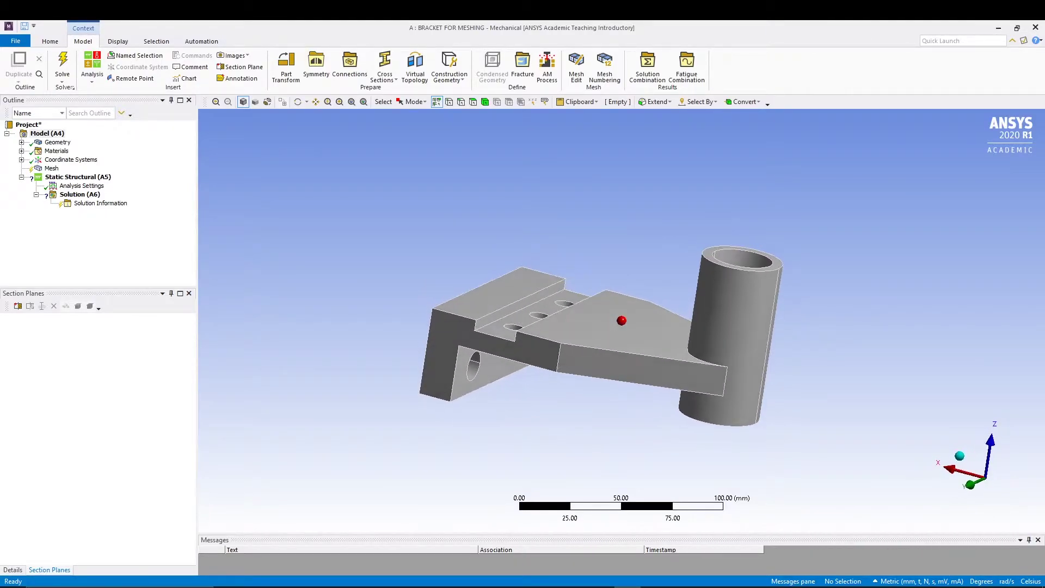
{"action": "right_click", "coordinate": [443, 226]}
{"action": "left_click", "coordinate": [508, 284]}
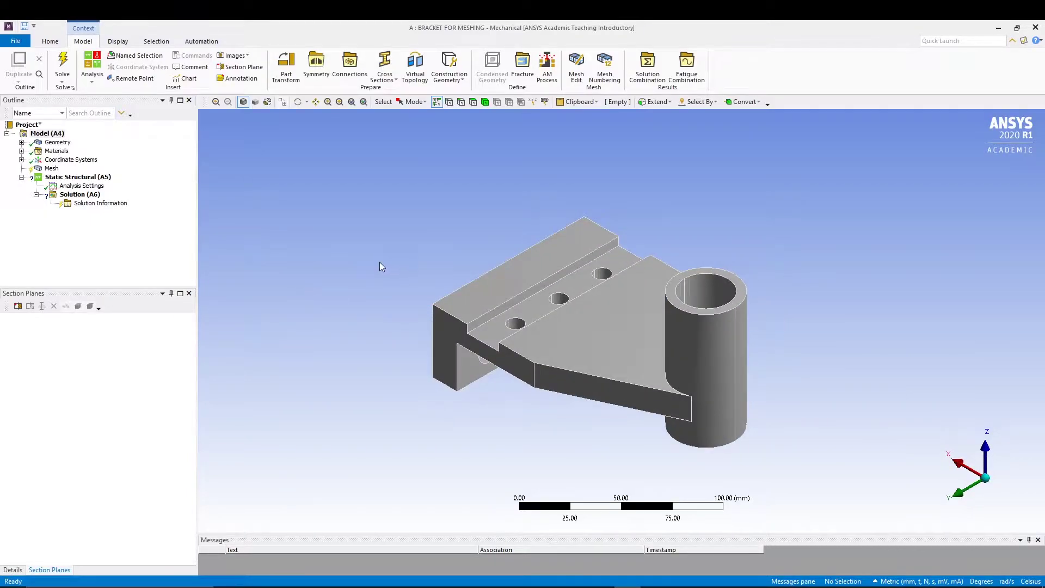
{"action": "middle_click_drag", "start_coordinate": [327, 222], "coordinate": [378, 175]}
{"action": "right_click", "coordinate": [379, 178]}
{"action": "left_click", "coordinate": [408, 224]}
{"action": "middle_click_drag", "start_coordinate": [383, 217], "coordinate": [416, 201]}
{"action": "right_click", "coordinate": [413, 199]}
{"action": "left_click", "coordinate": [454, 243]}
- Update the Mesh to generate the default mesh on the bracket
{"action": "left_click", "coordinate": [52, 169]}
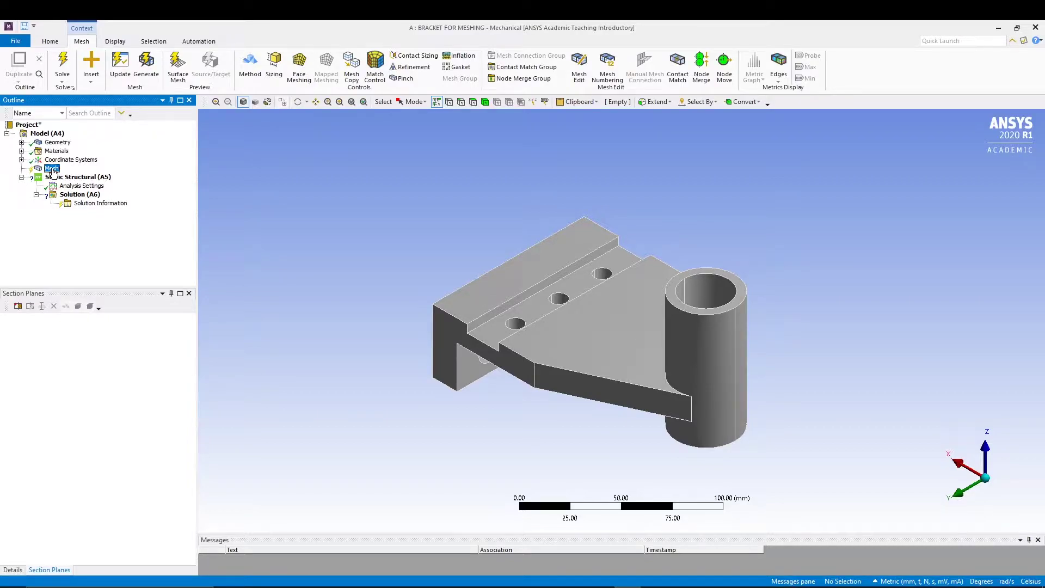
{"action": "right_click", "coordinate": [52, 172]}
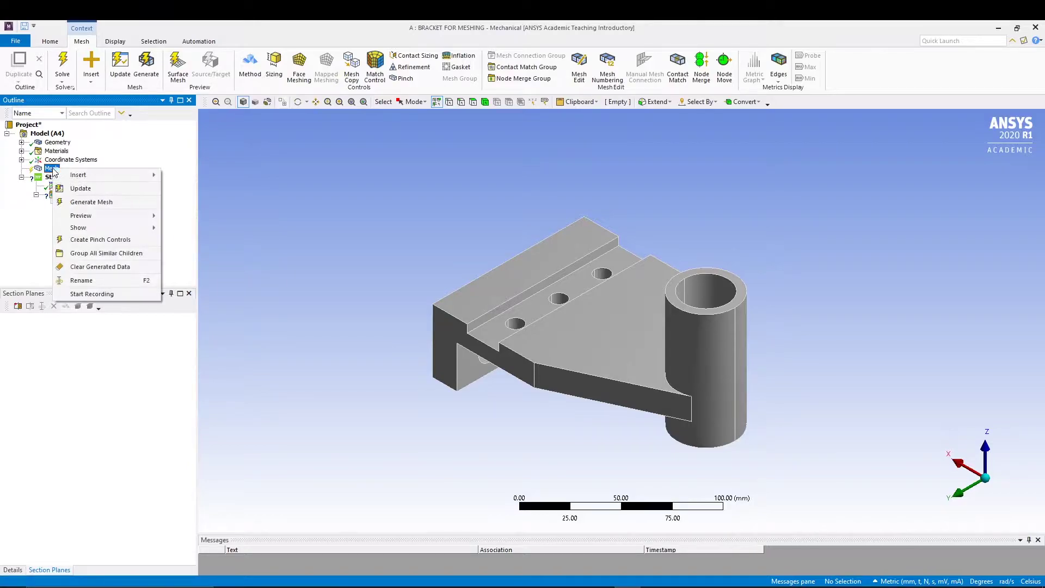
{"action": "left_click", "coordinate": [77, 189]}
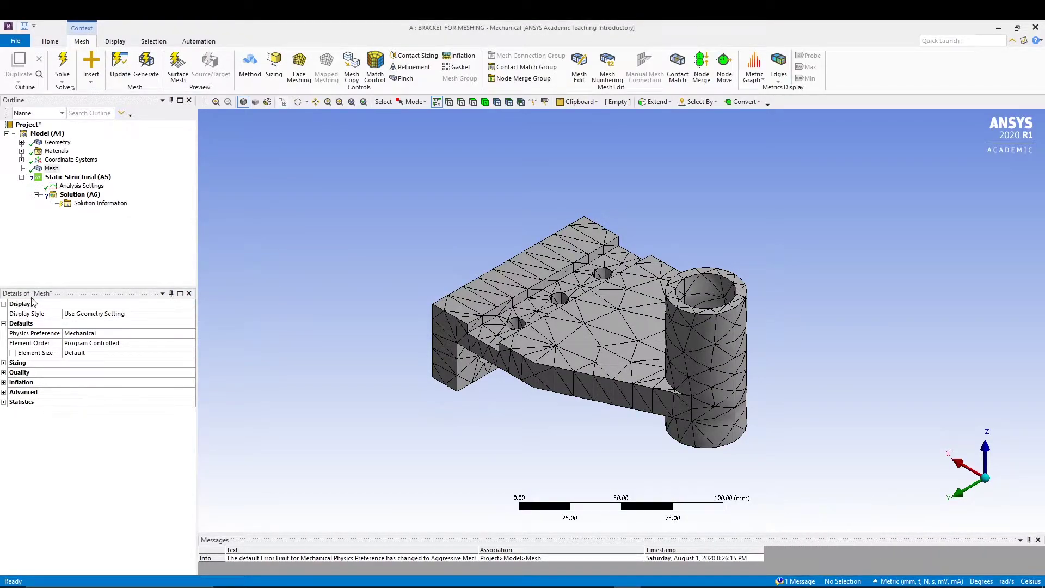
- Review the Physics Preference choices and keep it on Mechanical
{"action": "left_click", "coordinate": [30, 333]}
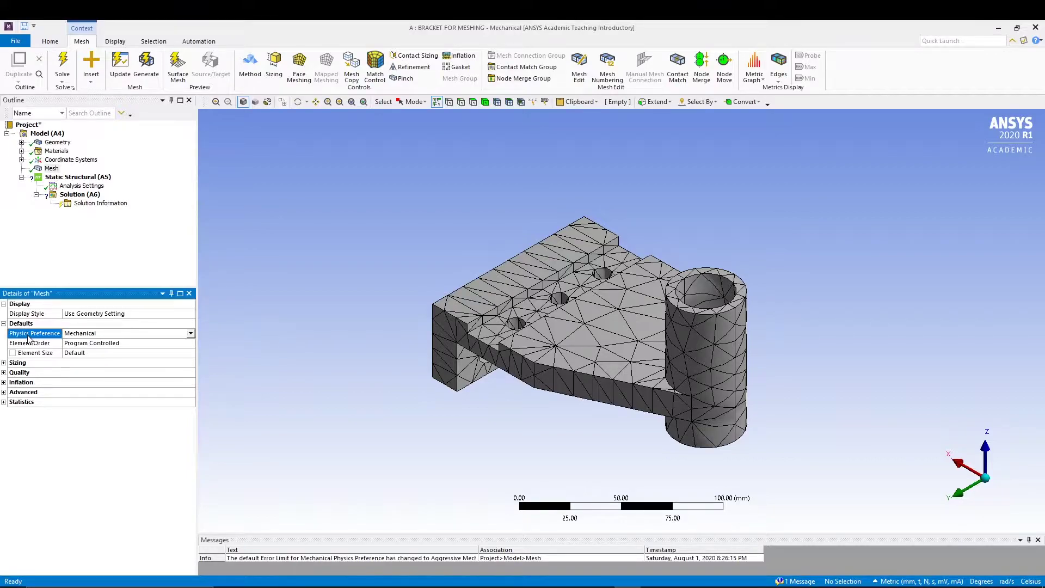
{"action": "left_click", "coordinate": [191, 333]}
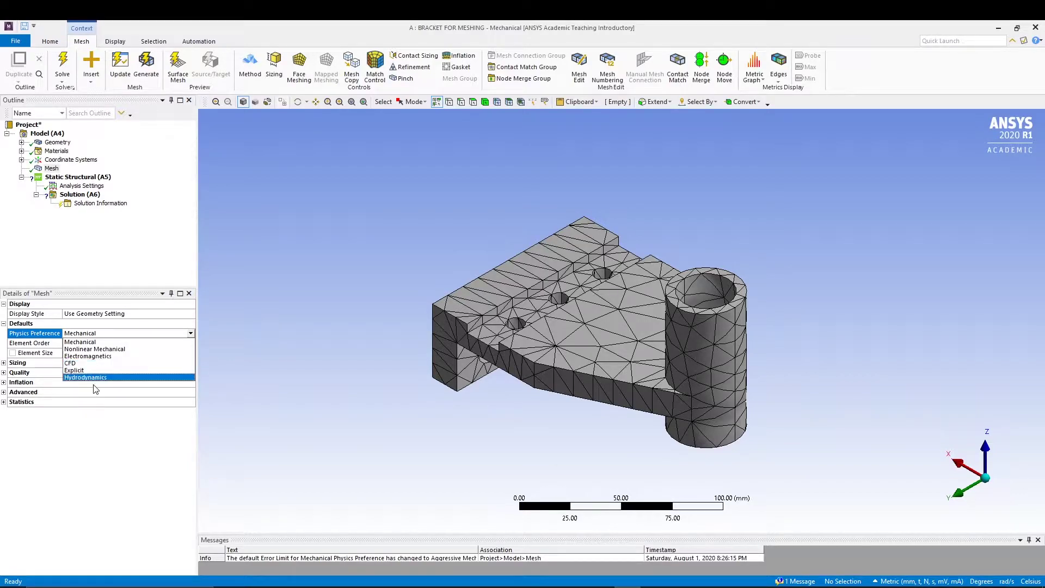
{"action": "left_click", "coordinate": [190, 331]}
{"action": "left_click", "coordinate": [189, 332]}
{"action": "left_click", "coordinate": [190, 331]}
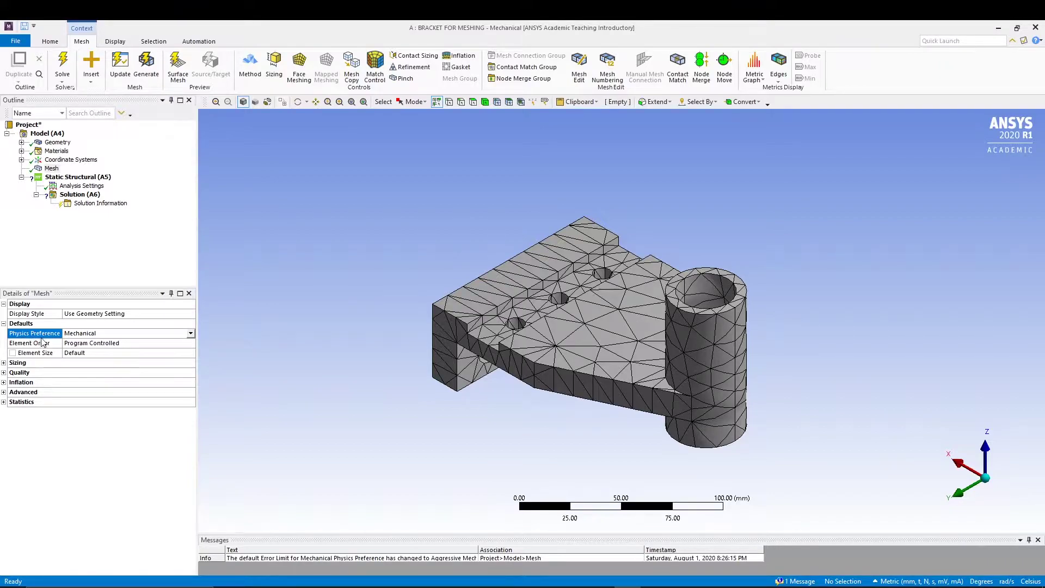
- Expand mesh Statistics (2571 nodes, 1234 elements) and orbit the meshed bracket from several sides
{"action": "left_click", "coordinate": [4, 402]}
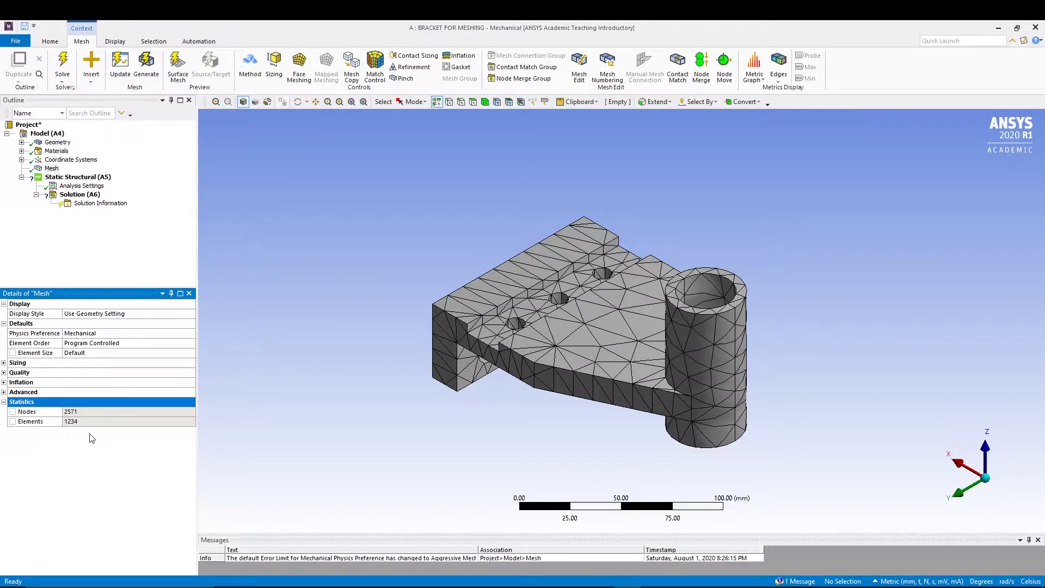
{"action": "middle_click_drag", "start_coordinate": [333, 318], "coordinate": [343, 318]}
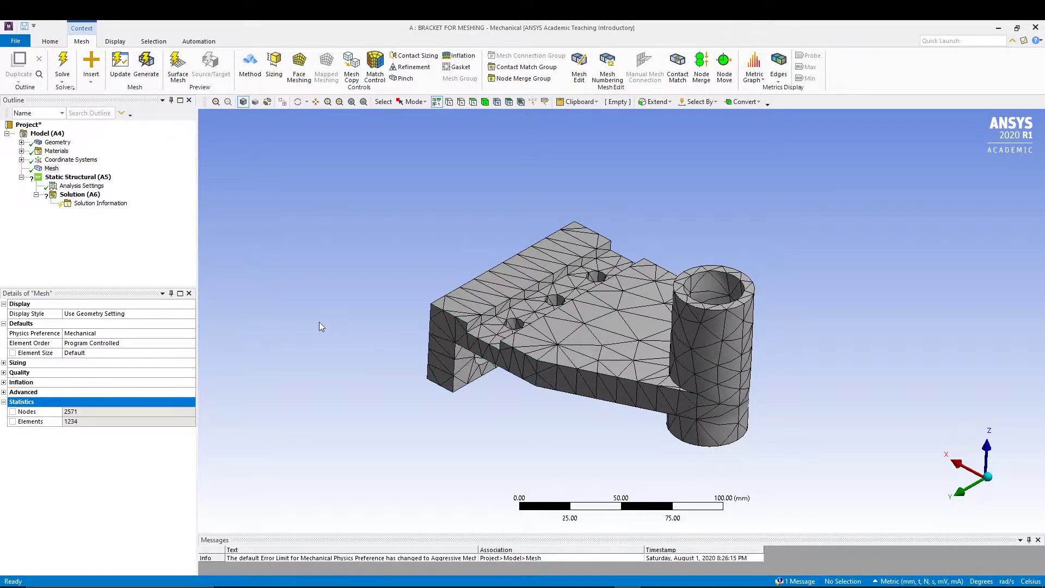
{"action": "mouse_move", "coordinate": [319, 322]}
{"action": "middle_mouse_down"}
{"action": "mouse_move", "coordinate": [323, 347]}
{"action": "mouse_move", "coordinate": [320, 331]}
{"action": "middle_mouse_up"}
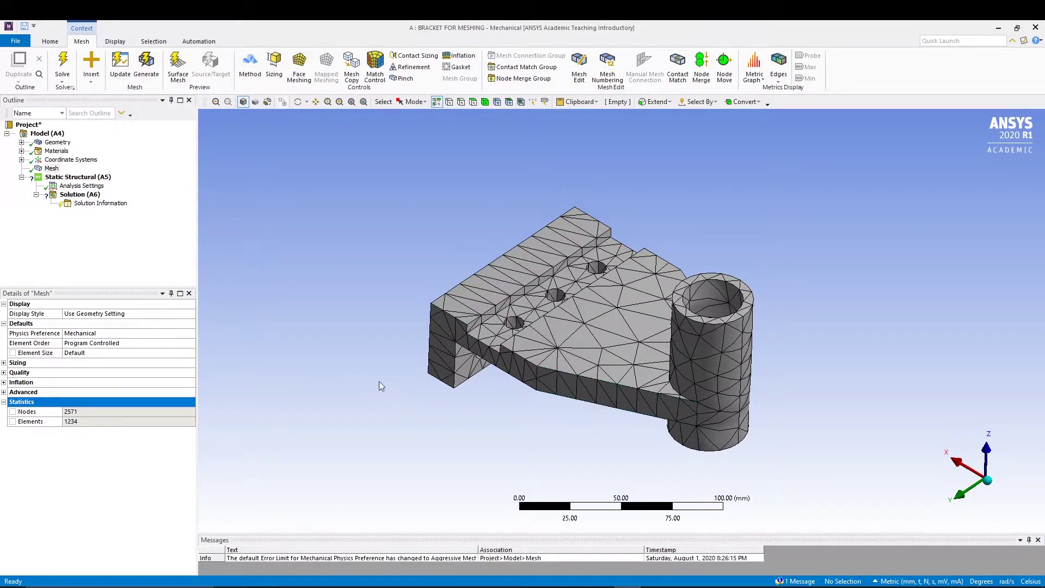
{"action": "left_click", "coordinate": [147, 456]}
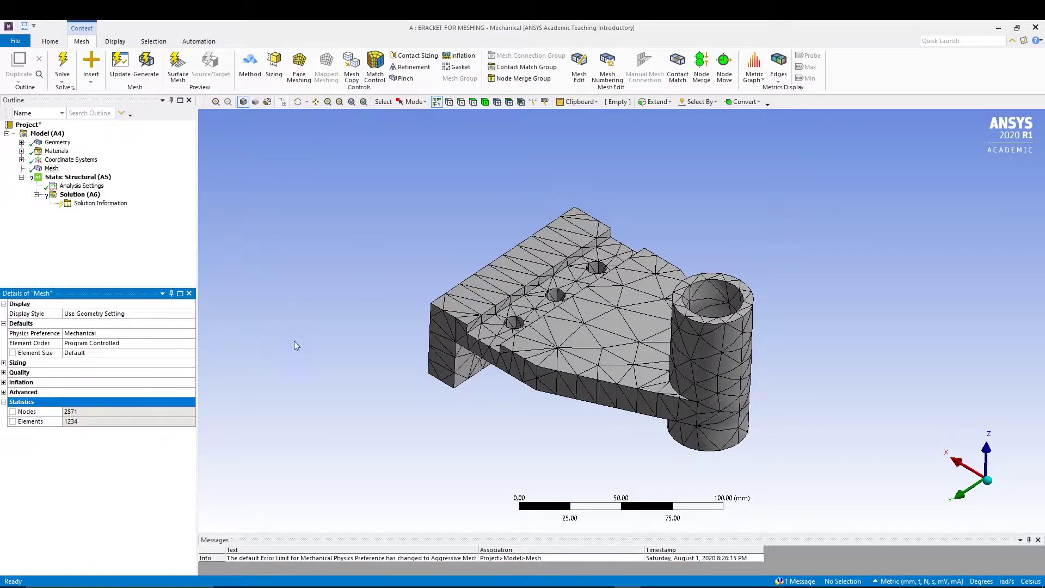
{"action": "mouse_move", "coordinate": [351, 359]}
{"action": "middle_mouse_down"}
{"action": "mouse_move", "coordinate": [436, 361]}
{"action": "mouse_move", "coordinate": [389, 349]}
{"action": "mouse_move", "coordinate": [310, 369]}
{"action": "mouse_move", "coordinate": [368, 355]}
{"action": "middle_mouse_up"}
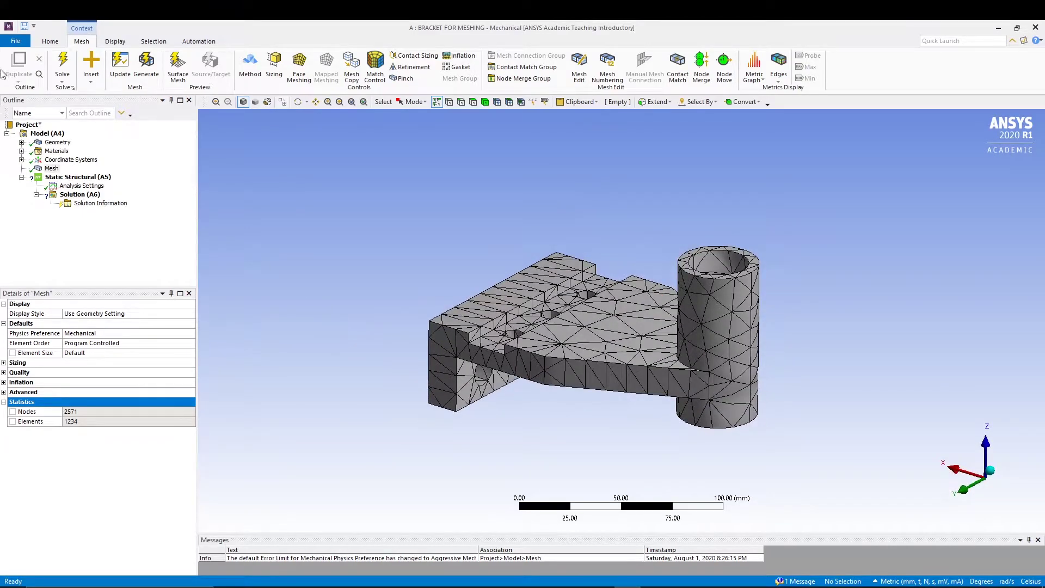
- Keep Mechanical open and launch DesignModeler from the BRACKET FOR MESHING Geometry cell
{"action": "left_click", "coordinate": [8, 26]}
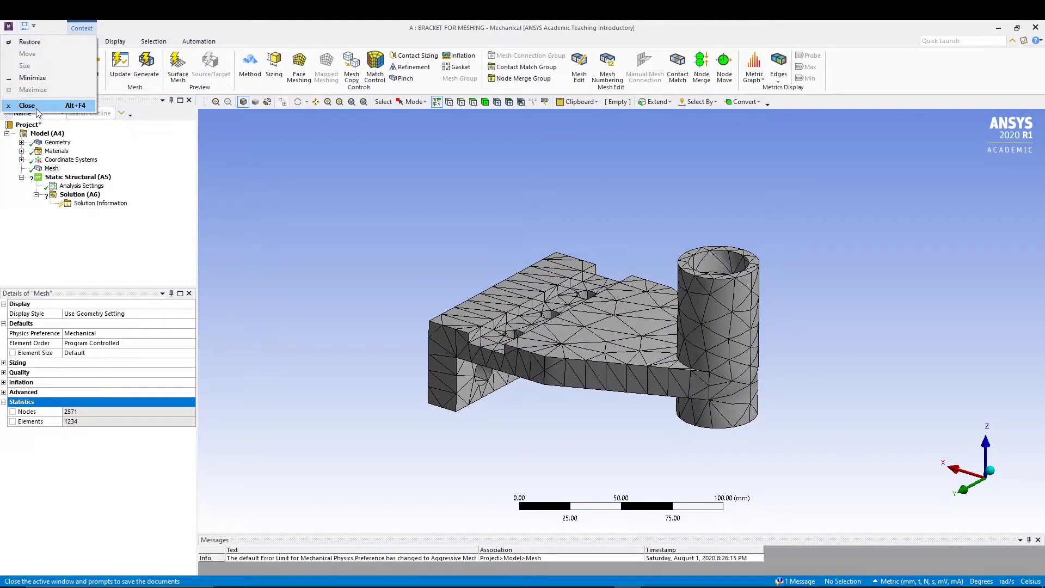
{"action": "key", "text": "Escape"}
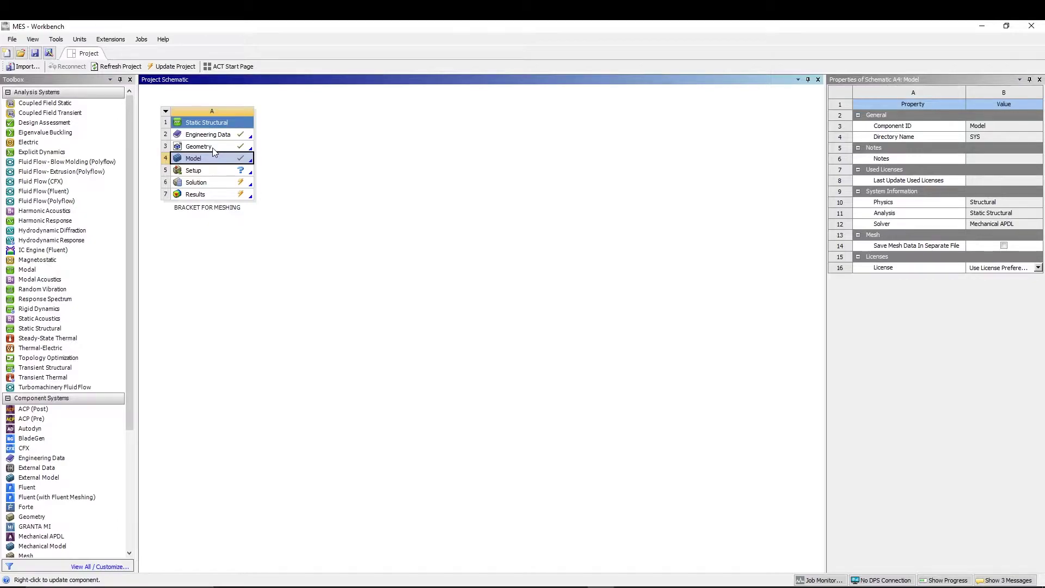
{"action": "left_click", "coordinate": [213, 147]}
{"action": "double_click", "coordinate": [213, 148]}
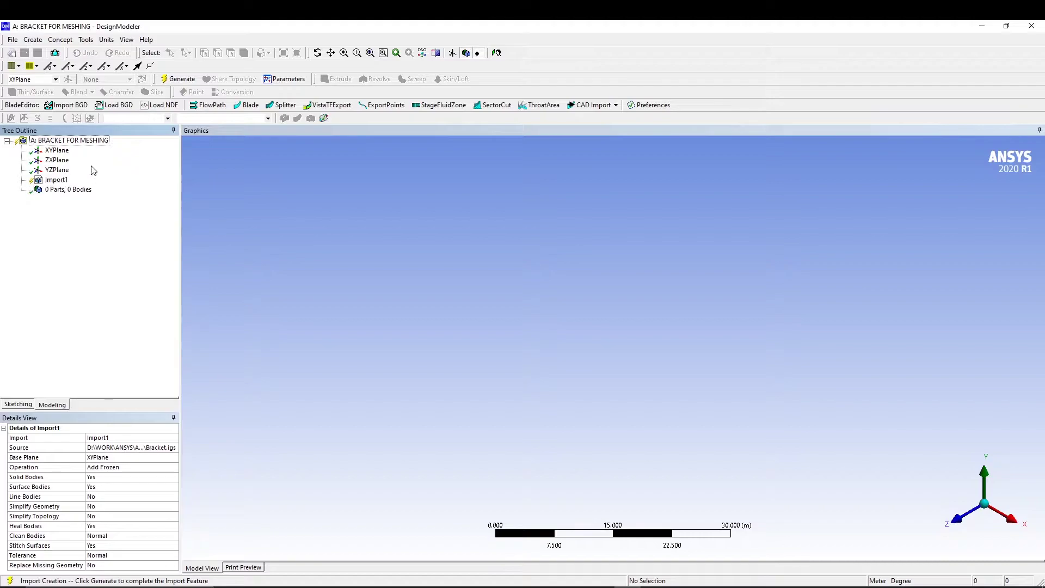
- Set units to Millimeter, generate Import1 into 1 Part, 1 Body, and orbit it
{"action": "left_click", "coordinate": [109, 40]}
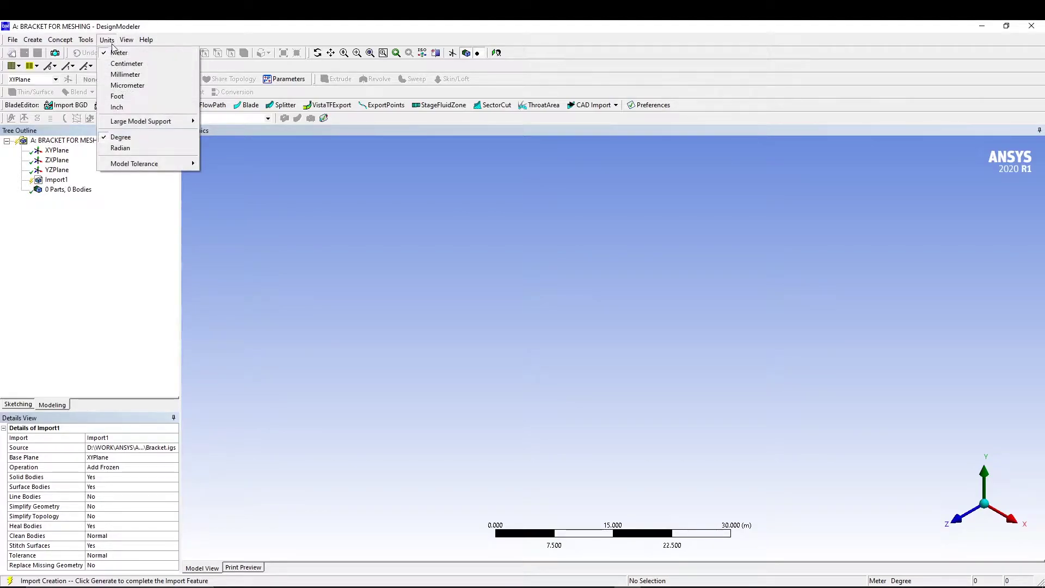
{"action": "left_click", "coordinate": [125, 75]}
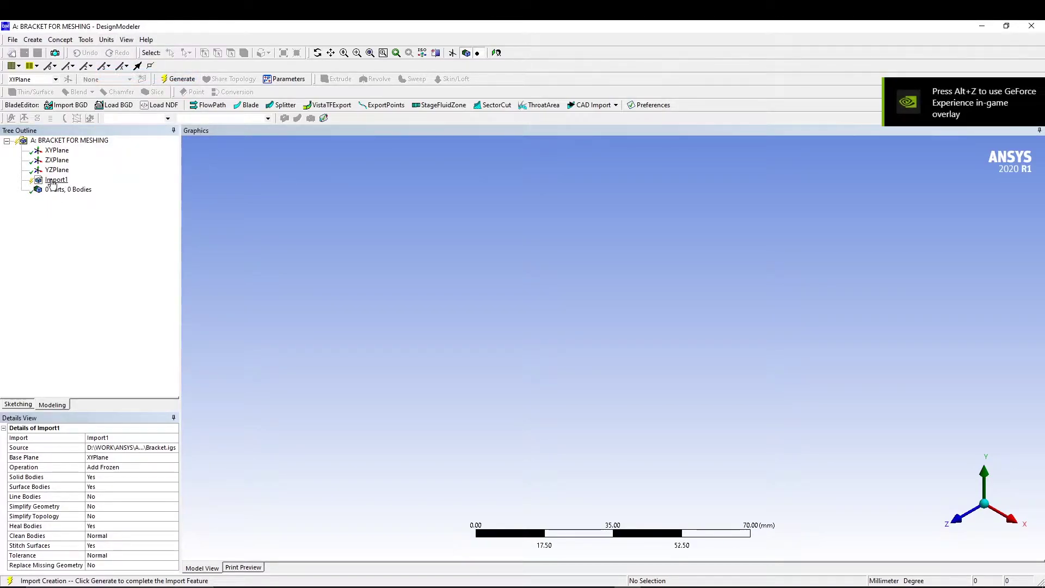
{"action": "left_click", "coordinate": [52, 183]}
{"action": "right_click", "coordinate": [52, 183]}
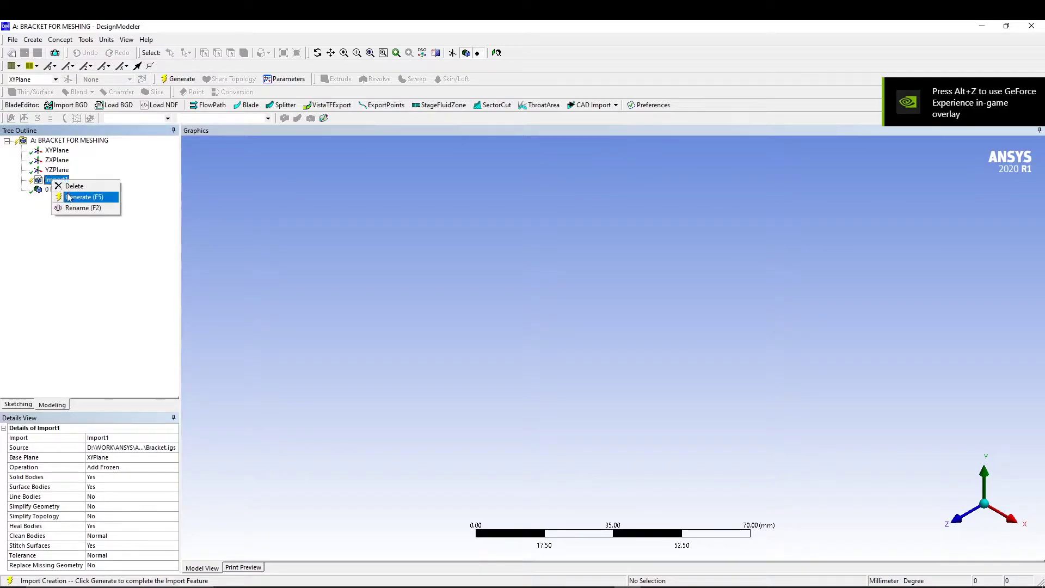
{"action": "left_click", "coordinate": [70, 197]}
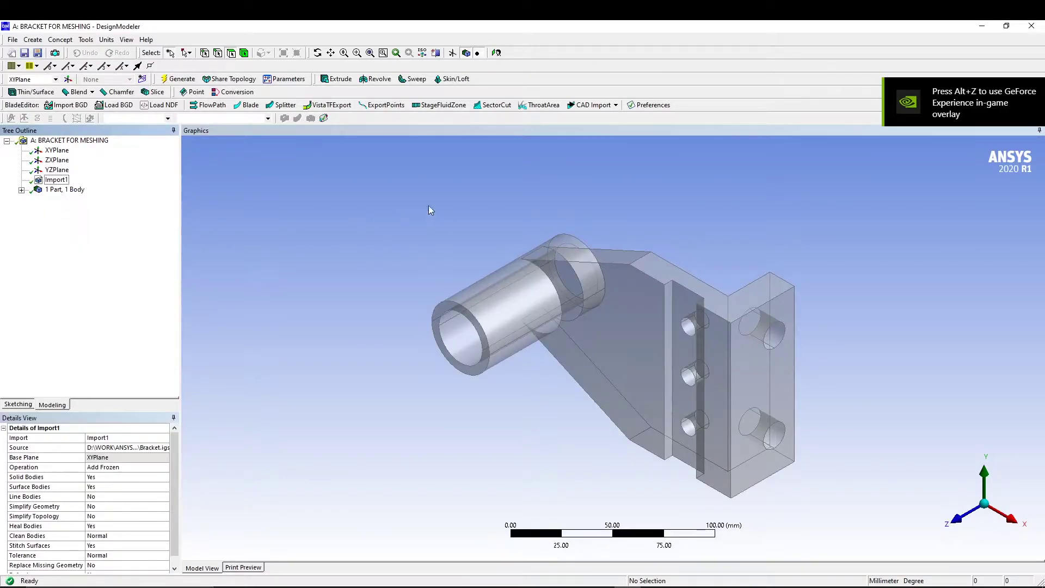
{"action": "middle_click_drag", "start_coordinate": [541, 191], "coordinate": [322, 264]}
- Uncheck Frozen Body Transparency and orbit the opaque bracket to a tilted top view
{"action": "left_click", "coordinate": [124, 41]}
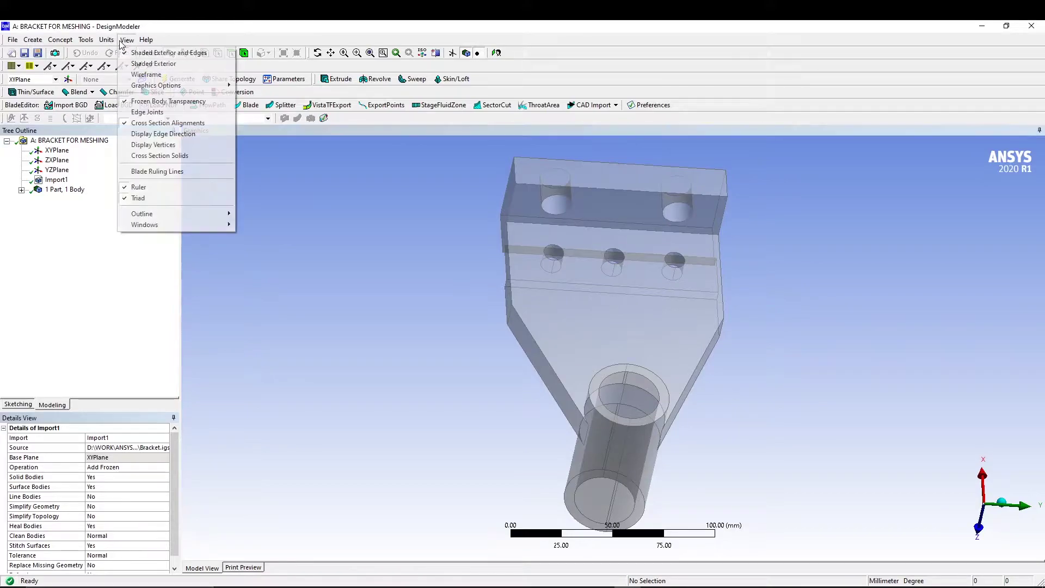
{"action": "left_click", "coordinate": [161, 102]}
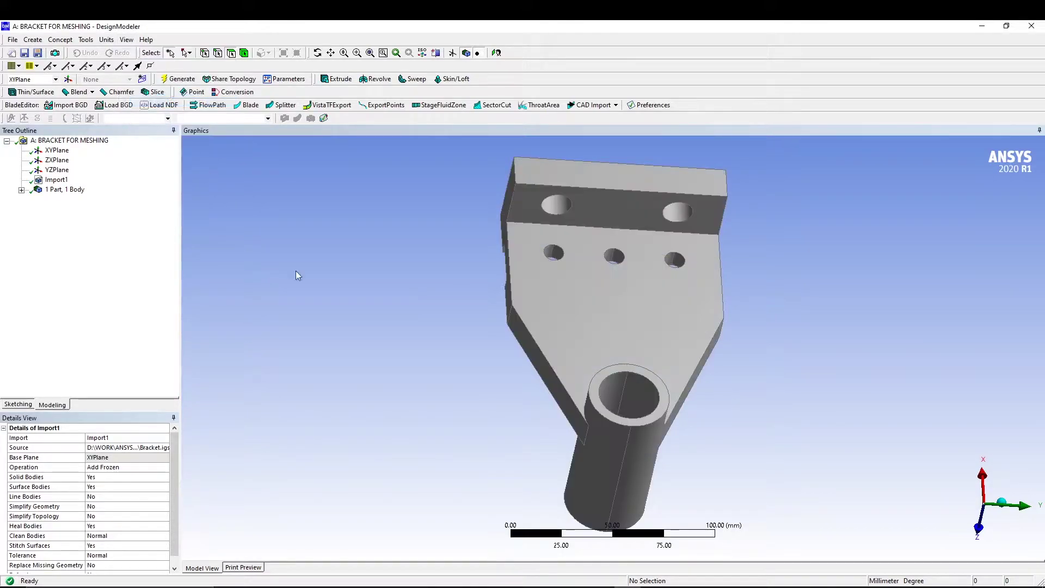
{"action": "middle_click_drag", "start_coordinate": [427, 280], "coordinate": [870, 430]}
{"action": "middle_click_drag", "start_coordinate": [621, 361], "coordinate": [364, 277]}
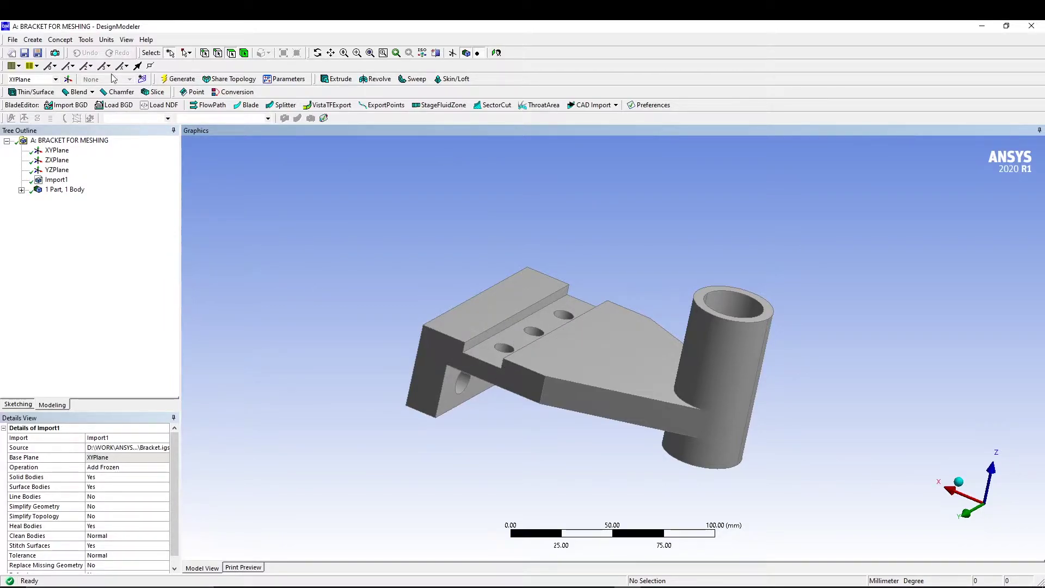
- Start a By Cavity Fill and pick the slot wall, floor and three hole walls
{"action": "left_click", "coordinate": [86, 39]}
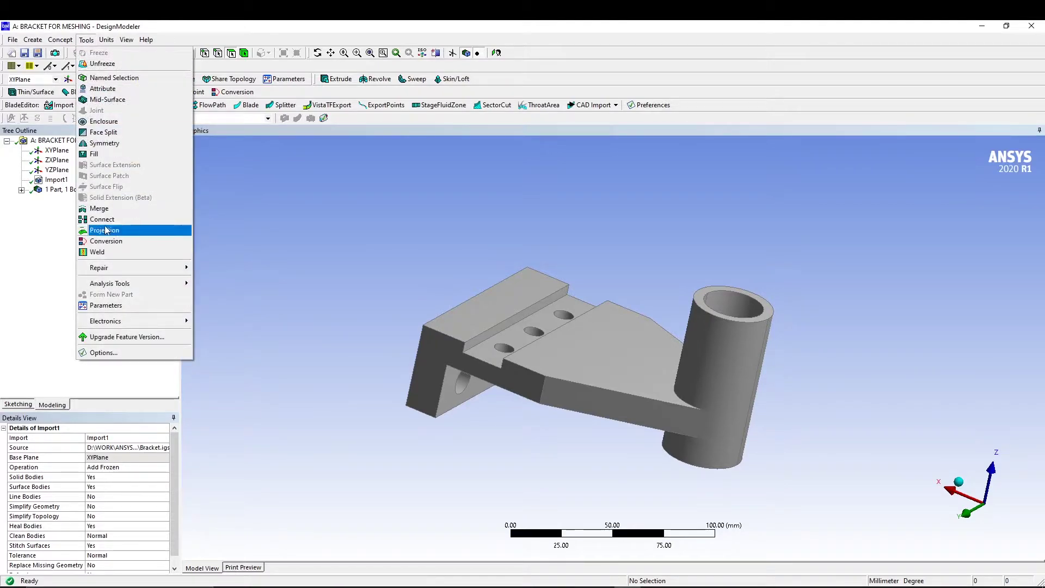
{"action": "left_click", "coordinate": [96, 154]}
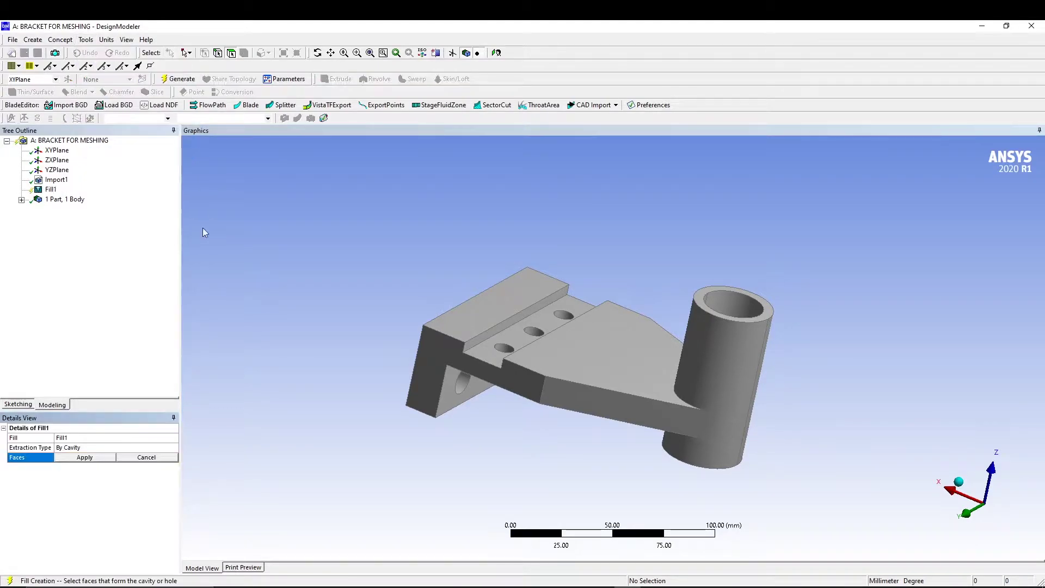
{"action": "left_click", "coordinate": [514, 319]}
{"action": "left_click", "coordinate": [521, 336], "text": "ctrl"}
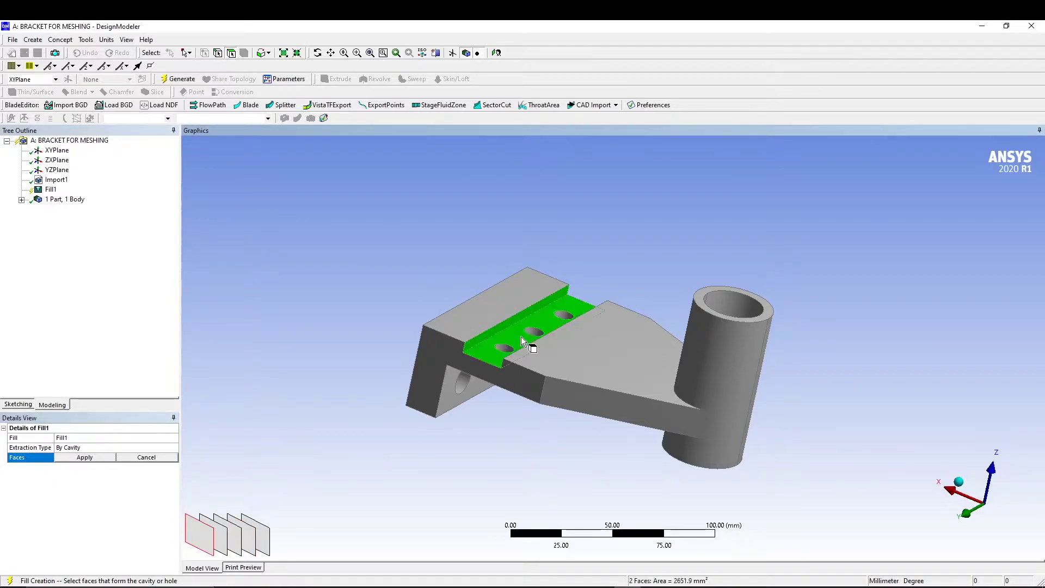
{"action": "left_click", "coordinate": [507, 353], "text": "ctrl"}
{"action": "left_click", "coordinate": [538, 336], "text": "ctrl"}
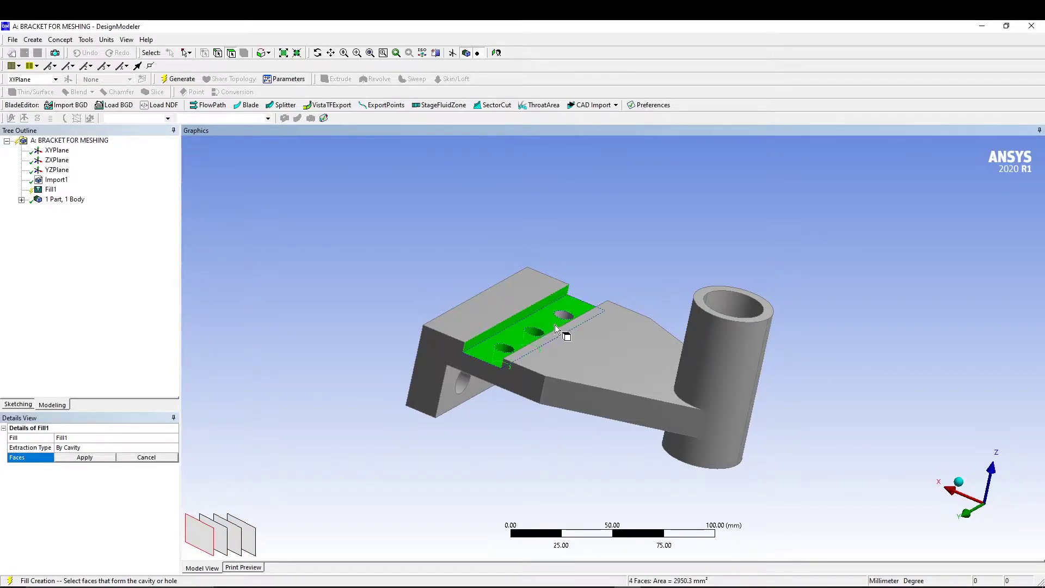
{"action": "left_click", "coordinate": [563, 315], "text": "ctrl"}
- Add the remaining slot faces and apply all nine as cavity faces
{"action": "middle_click_drag", "start_coordinate": [458, 243], "coordinate": [544, 338]}
{"action": "left_click", "coordinate": [566, 298], "text": "ctrl"}
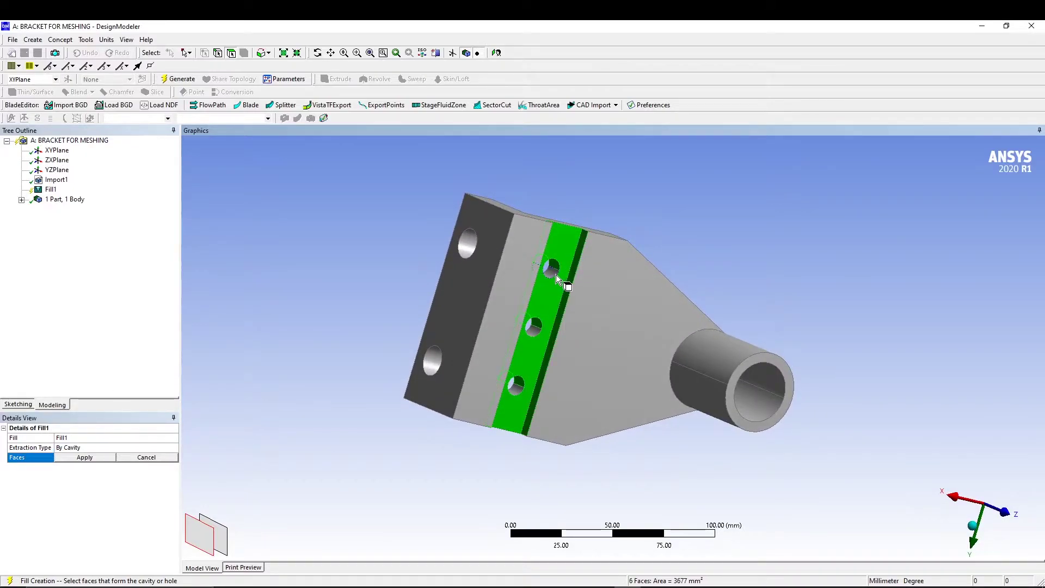
{"action": "left_click", "coordinate": [556, 274], "text": "ctrl"}
{"action": "left_click", "coordinate": [511, 391], "text": "ctrl"}
{"action": "middle_click_drag", "start_coordinate": [366, 392], "coordinate": [294, 304]}
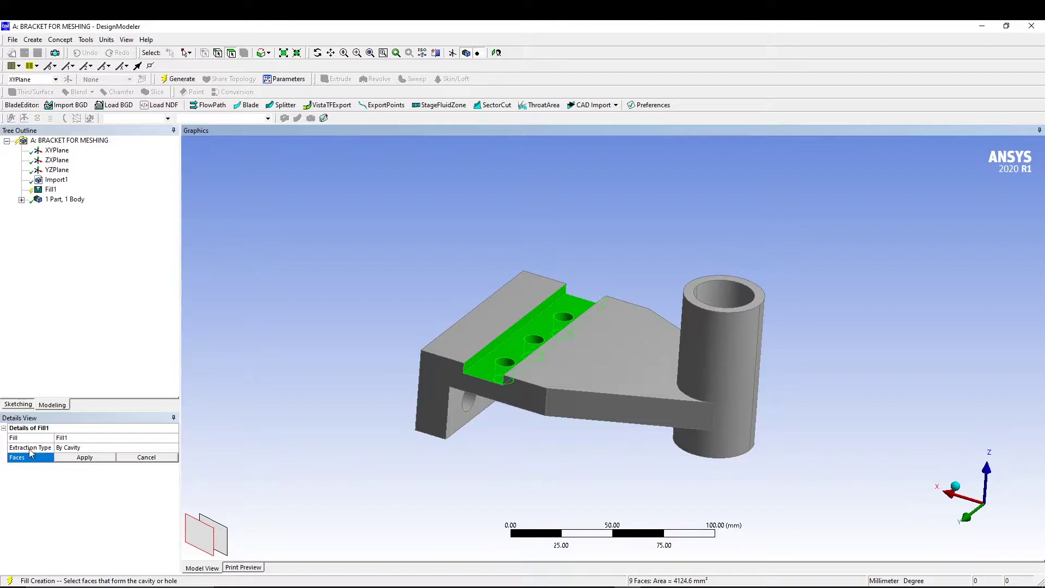
{"action": "left_click", "coordinate": [85, 457]}
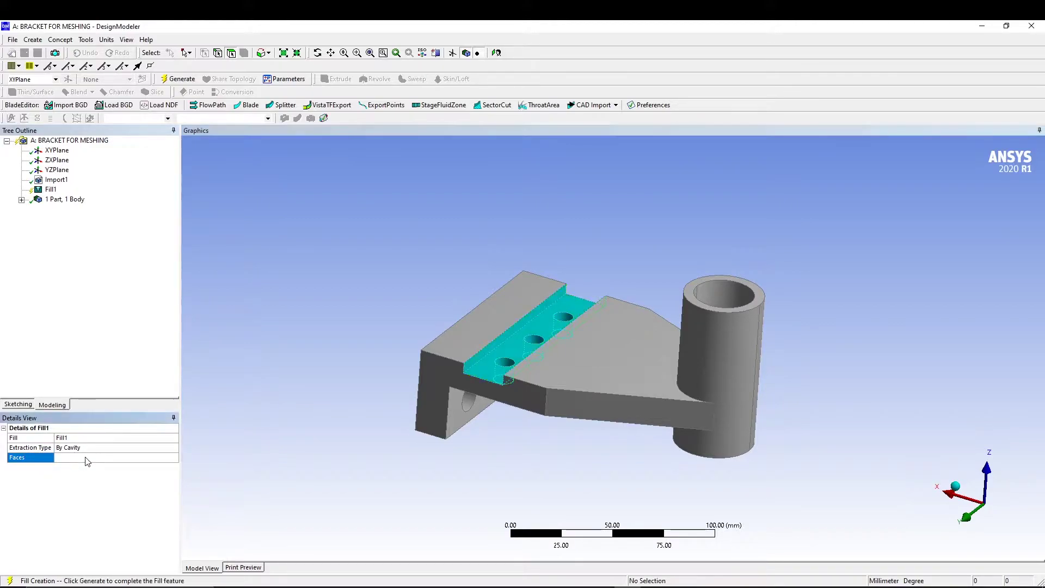
- Generate Fill1 and inspect PartBody and the 14943 mm³ fluid Solid body
{"action": "left_click", "coordinate": [176, 80]}
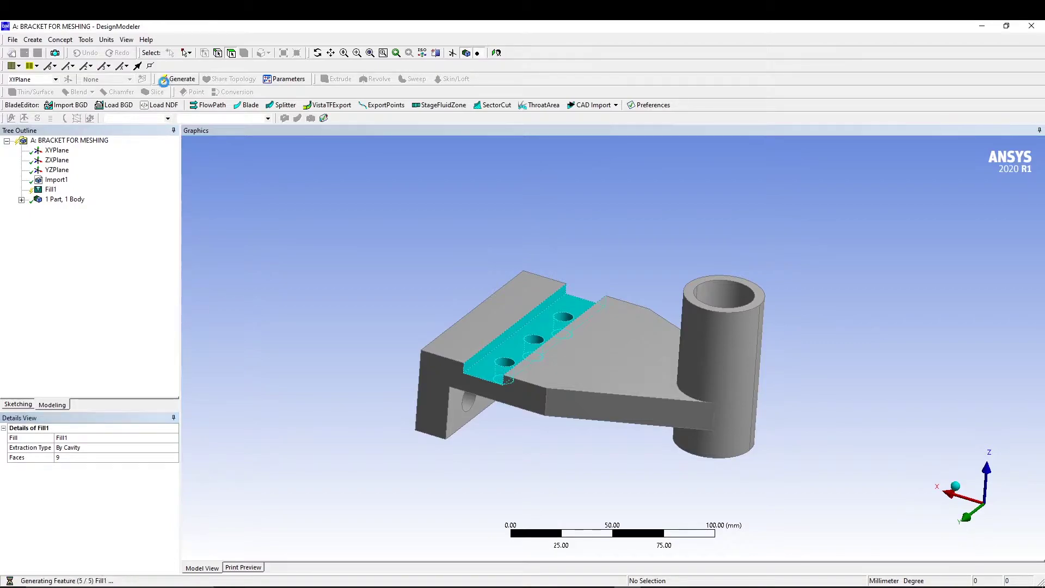
{"action": "middle_click_drag", "start_coordinate": [347, 238], "coordinate": [372, 293]}
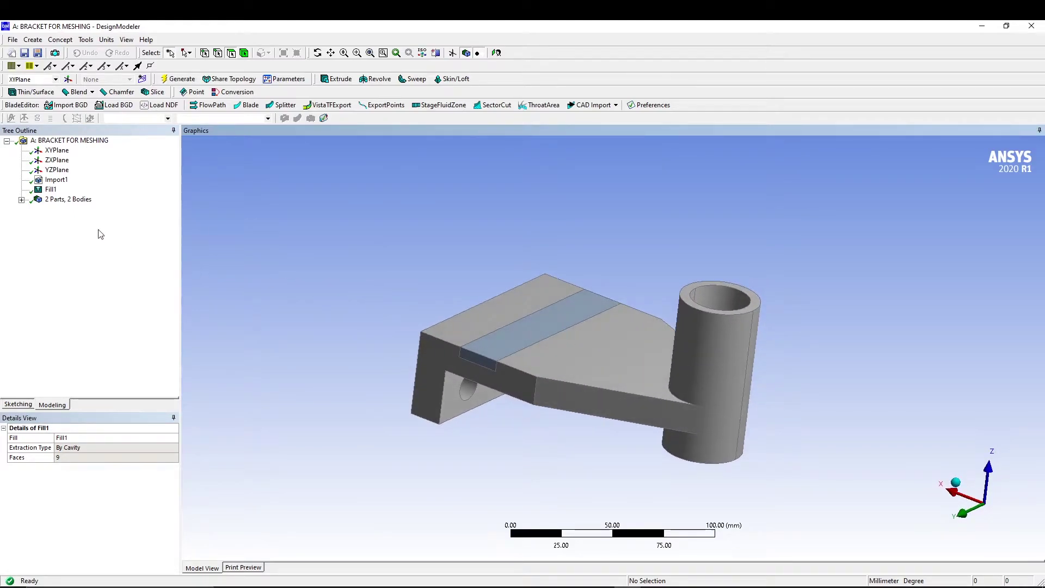
{"action": "left_click", "coordinate": [21, 199]}
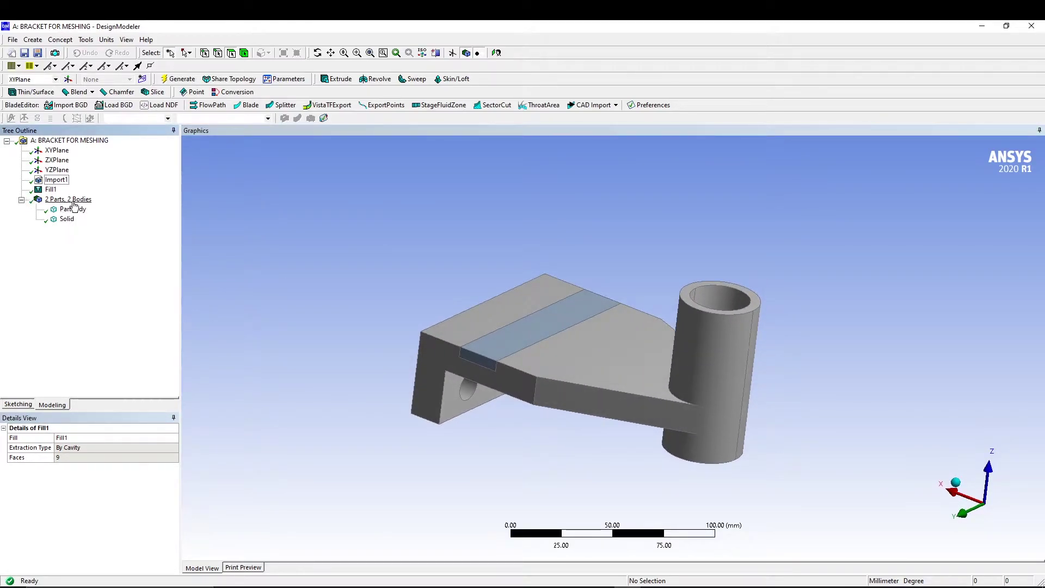
{"action": "left_click", "coordinate": [71, 209]}
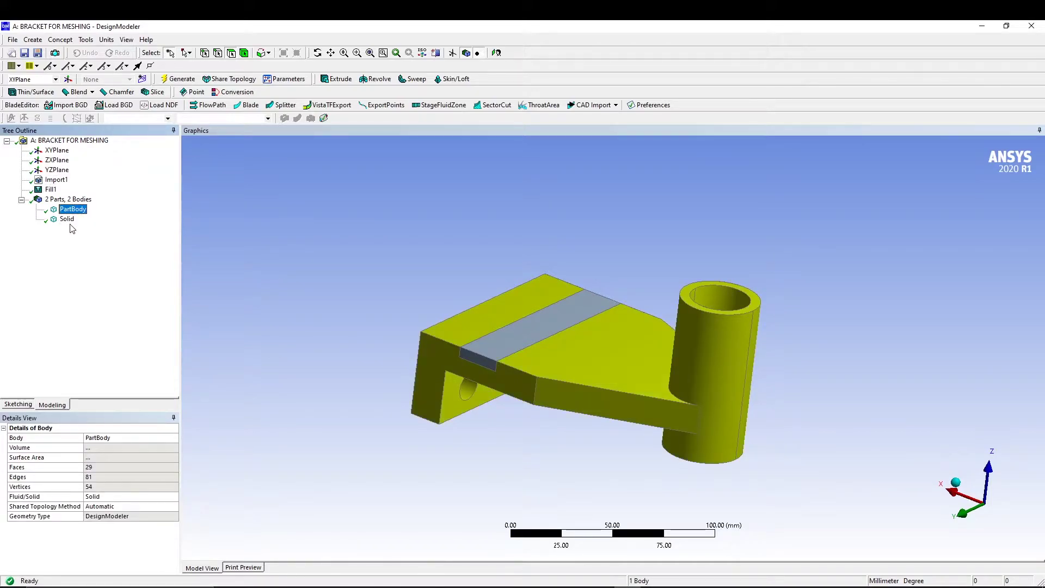
{"action": "left_click", "coordinate": [66, 219]}
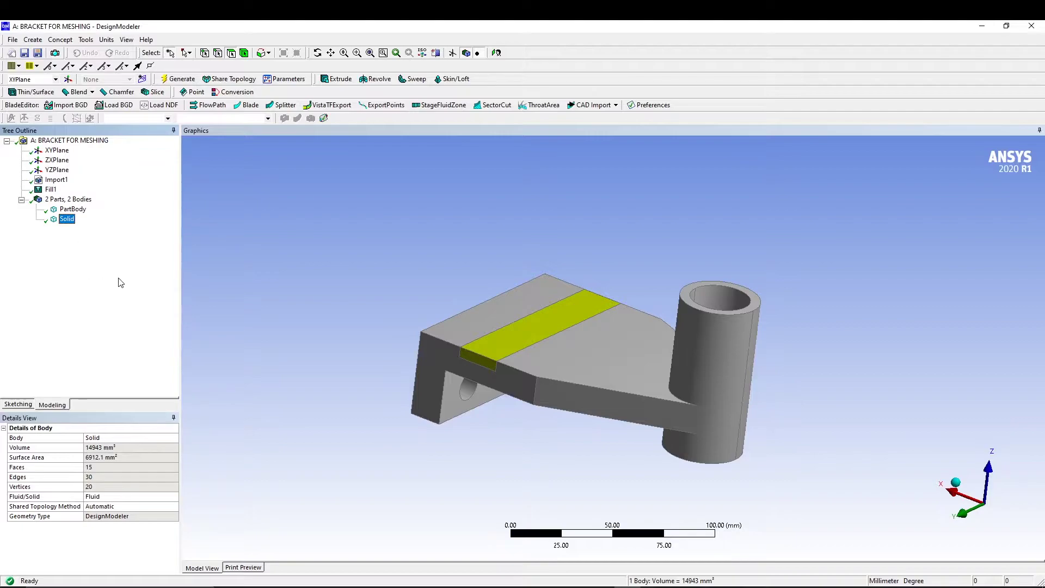
{"action": "mouse_move", "coordinate": [196, 293]}
{"action": "middle_mouse_down"}
{"action": "mouse_move", "coordinate": [217, 283]}
{"action": "mouse_move", "coordinate": [191, 283]}
{"action": "middle_mouse_up"}
- Create a Boolean Unite of PartBody and the Solid fill and generate it
{"action": "left_click", "coordinate": [33, 39]}
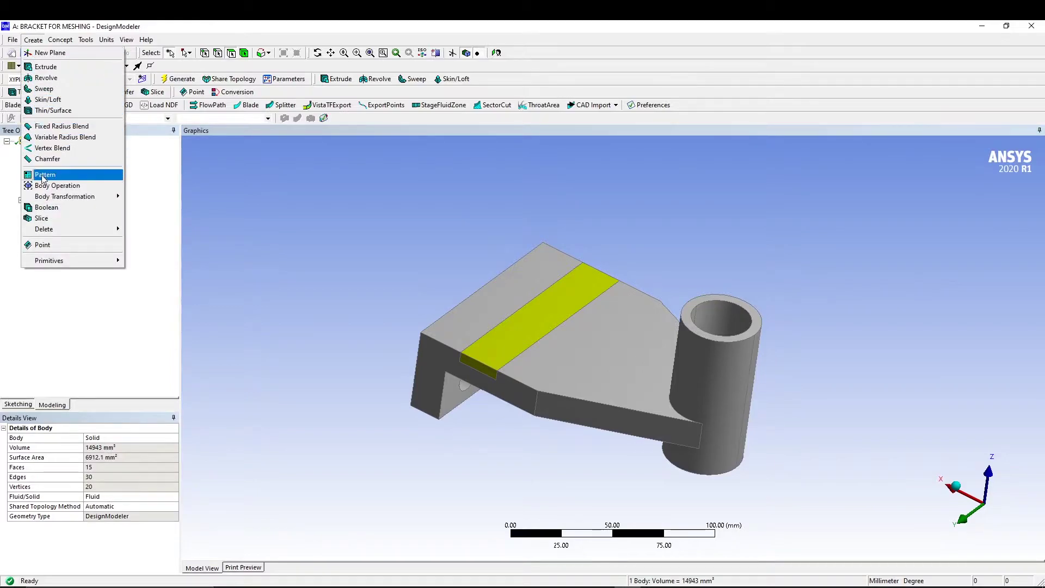
{"action": "left_click", "coordinate": [54, 206]}
{"action": "left_click", "coordinate": [76, 456]}
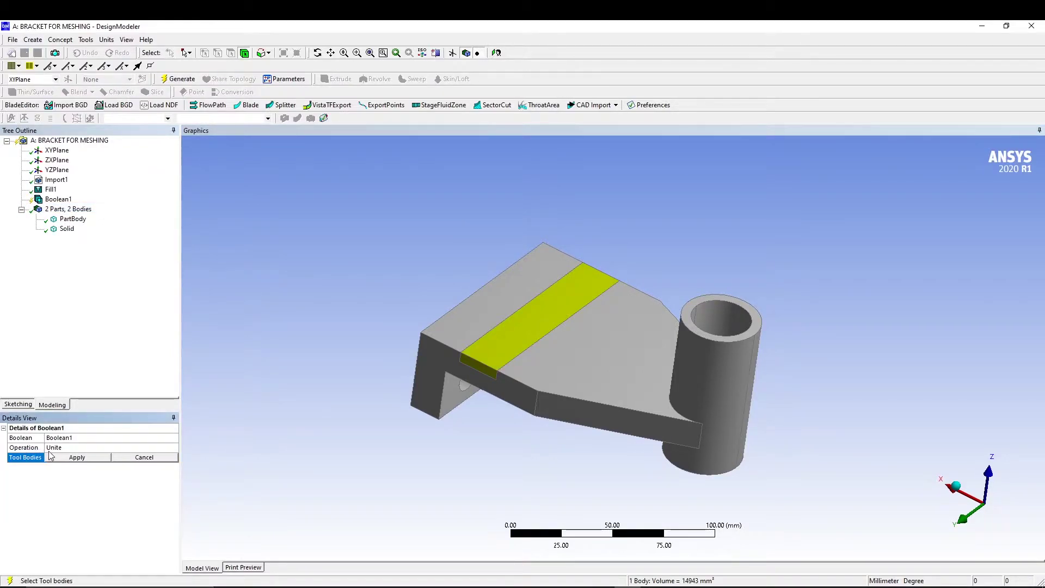
{"action": "left_click", "coordinate": [73, 218]}
{"action": "left_click", "coordinate": [67, 228], "text": "ctrl"}
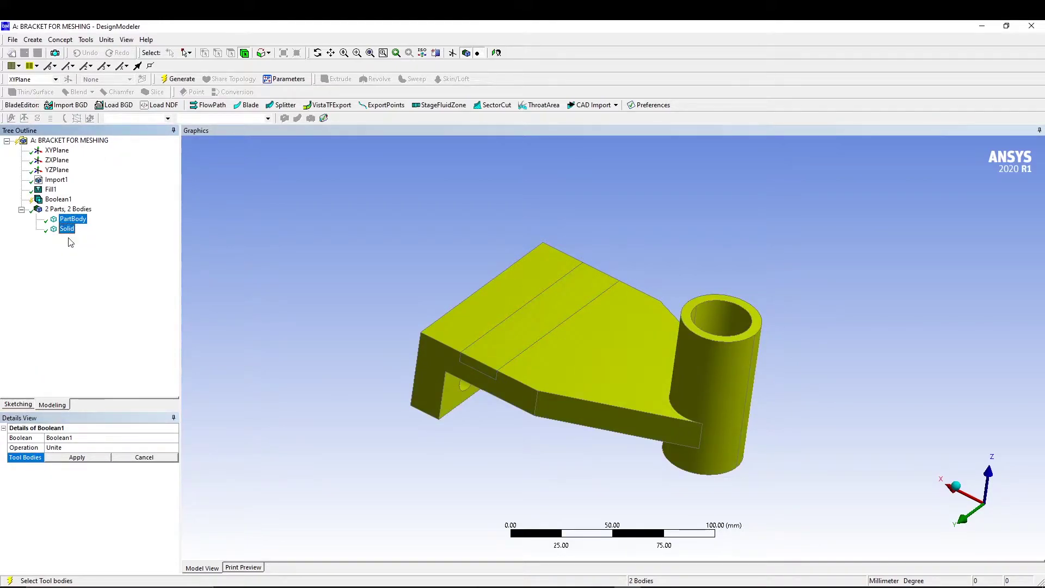
{"action": "left_click", "coordinate": [76, 458]}
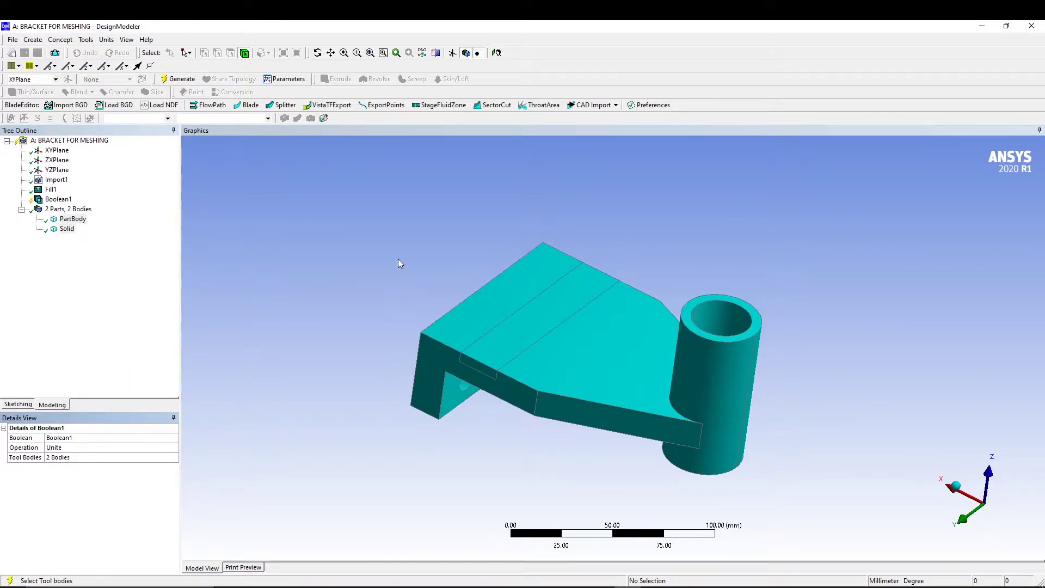
{"action": "middle_click_drag", "start_coordinate": [397, 260], "coordinate": [423, 239]}
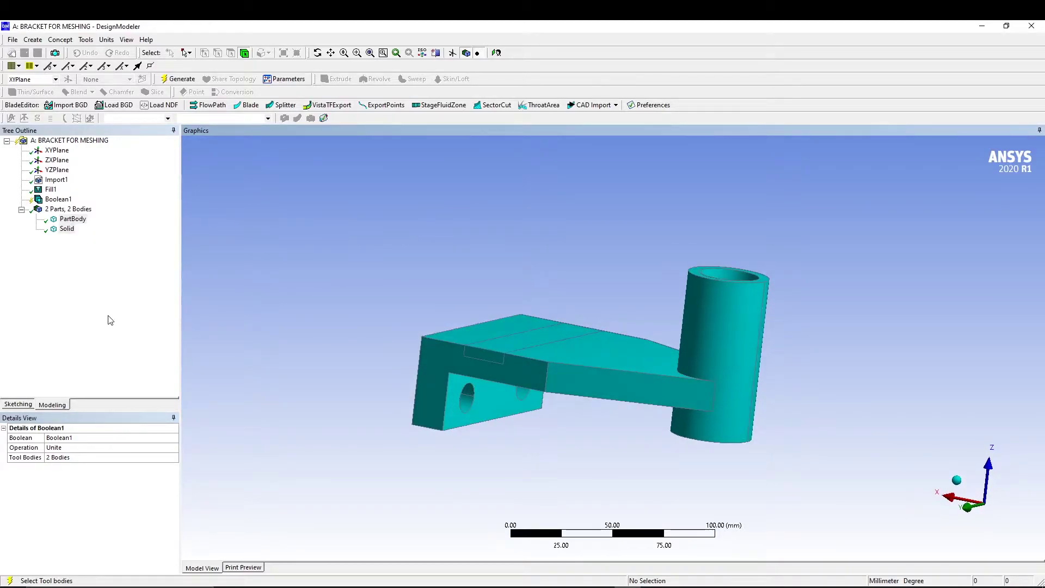
{"action": "left_click", "coordinate": [176, 79]}
{"action": "mouse_move", "coordinate": [407, 256]}
{"action": "middle_mouse_down"}
{"action": "mouse_move", "coordinate": [338, 229]}
{"action": "mouse_move", "coordinate": [373, 270]}
{"action": "mouse_move", "coordinate": [506, 217]}
{"action": "mouse_move", "coordinate": [452, 228]}
{"action": "mouse_move", "coordinate": [427, 252]}
{"action": "middle_mouse_up"}
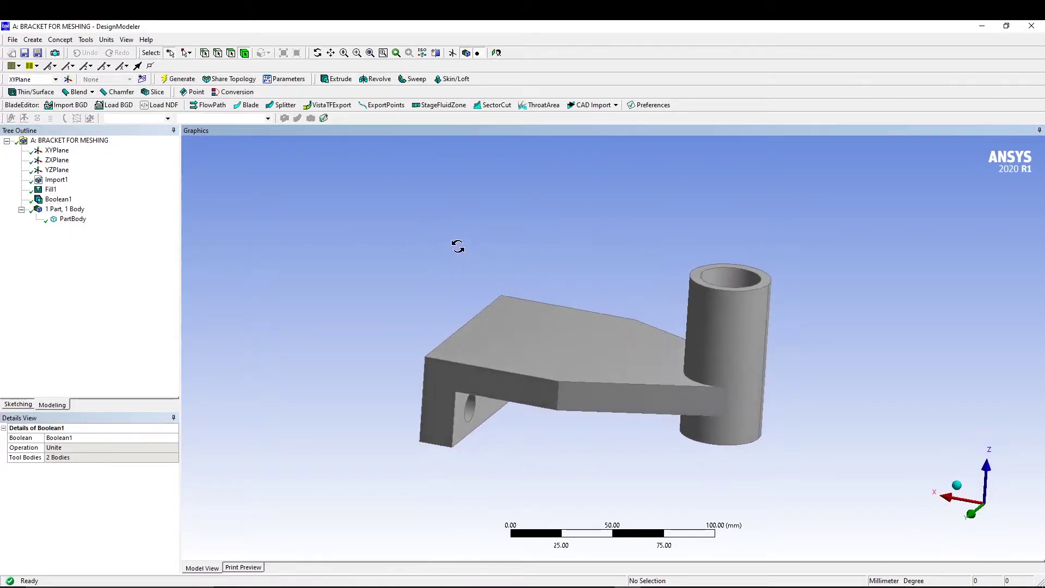
{"action": "left_click_drag", "start_coordinate": [315, 245], "coordinate": [161, 222]}
{"action": "left_click_drag", "start_coordinate": [429, 250], "coordinate": [280, 312]}
{"action": "middle_click_drag", "start_coordinate": [280, 313], "coordinate": [245, 354]}
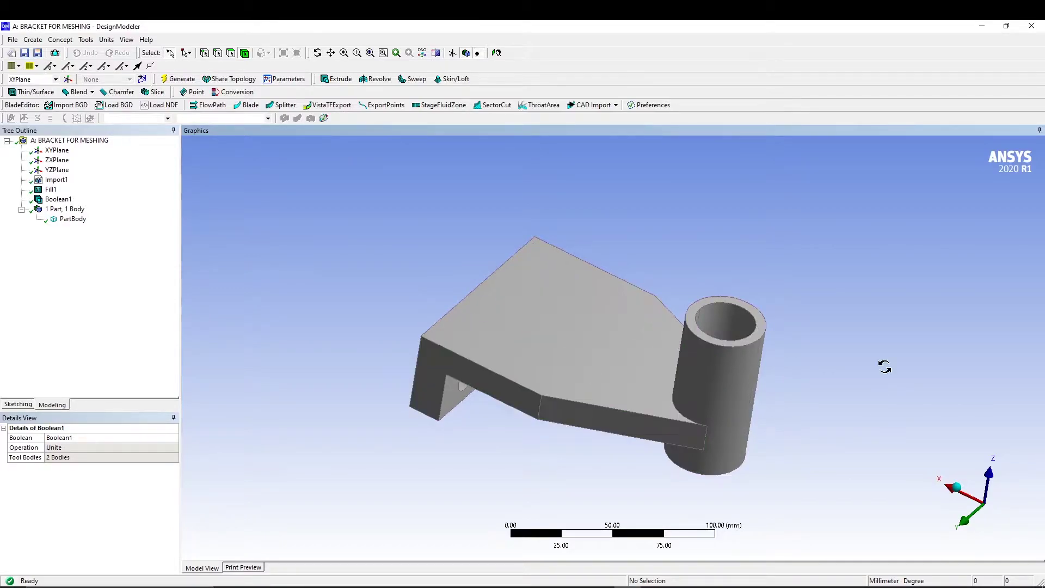
{"action": "middle_click_drag", "start_coordinate": [885, 366], "coordinate": [936, 390]}
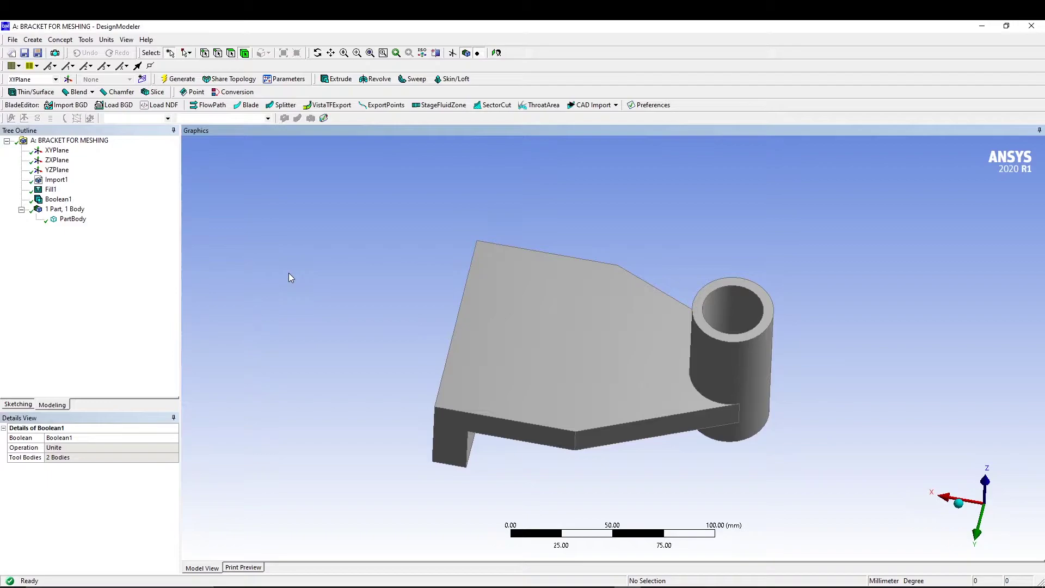
{"action": "middle_click_drag", "start_coordinate": [294, 274], "coordinate": [344, 252]}
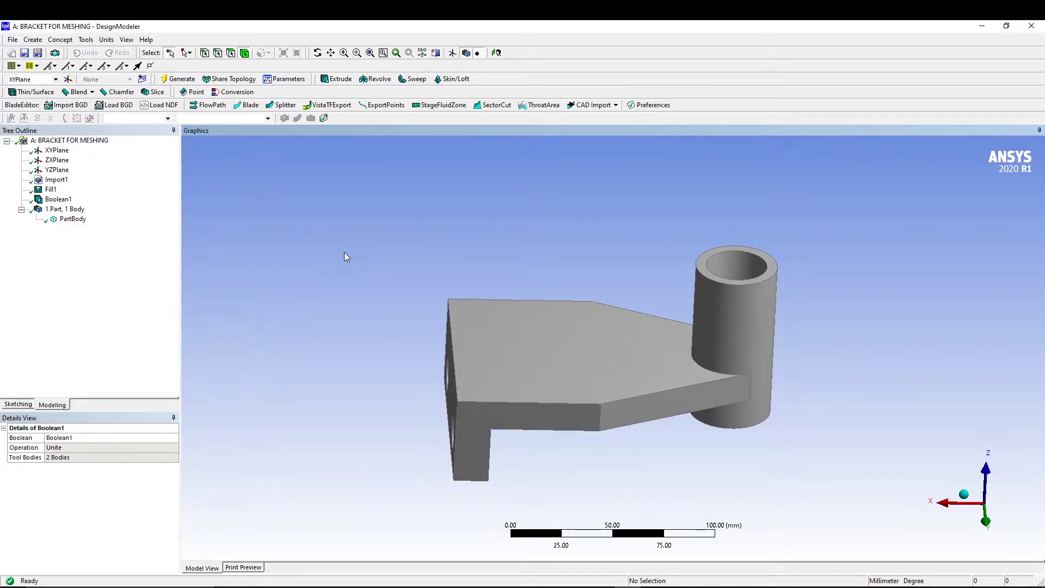
- Add a Symmetry feature on the ZXPlane, generate it, and orbit to inspect the halved bracket
{"action": "left_click", "coordinate": [85, 39]}
{"action": "left_click", "coordinate": [98, 144]}
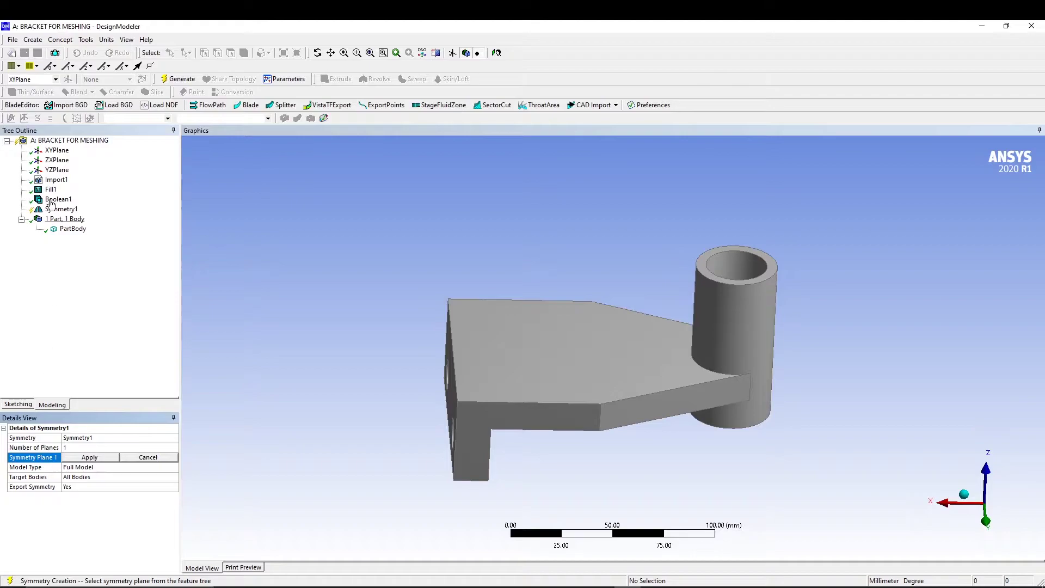
{"action": "left_click", "coordinate": [57, 160]}
{"action": "left_click", "coordinate": [89, 457]}
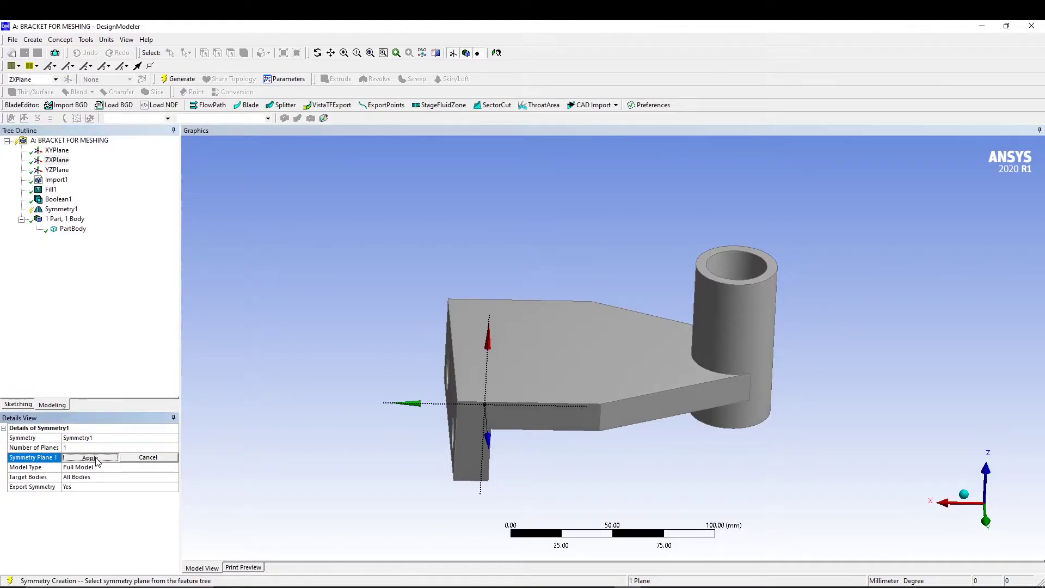
{"action": "left_click", "coordinate": [178, 79]}
{"action": "middle_click_drag", "start_coordinate": [312, 329], "coordinate": [164, 315]}
{"action": "middle_click_drag", "start_coordinate": [723, 197], "coordinate": [754, 222]}
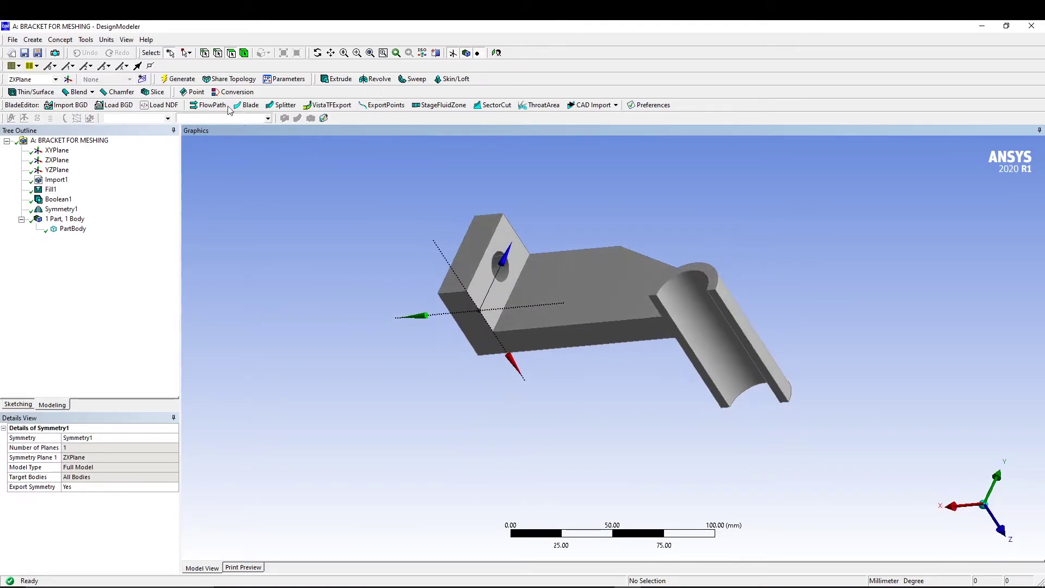
- Close DesignModeler and update the whole project
{"action": "left_click", "coordinate": [5, 27]}
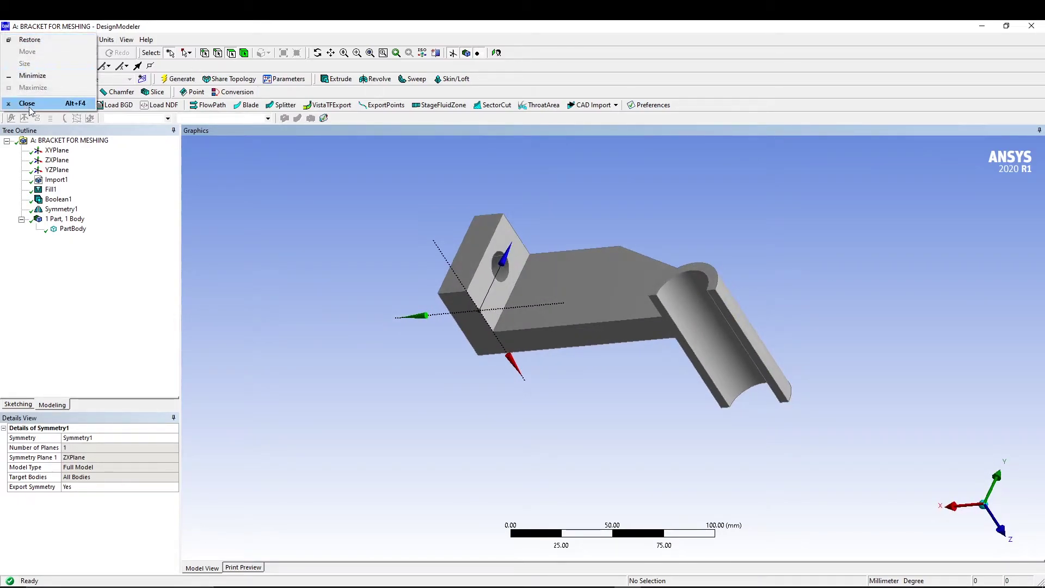
{"action": "key", "text": "Escape"}
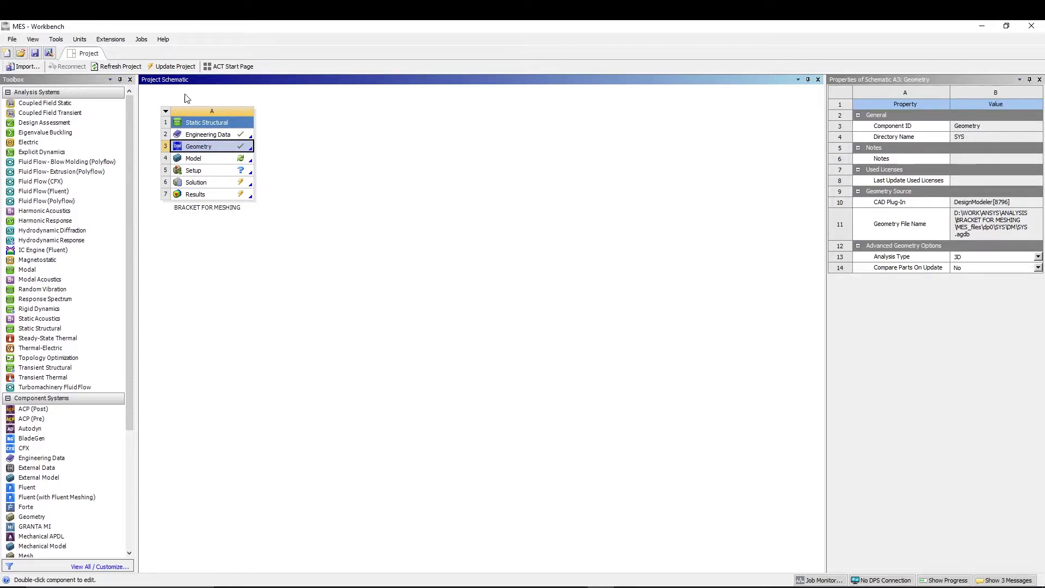
{"action": "left_click", "coordinate": [172, 66]}
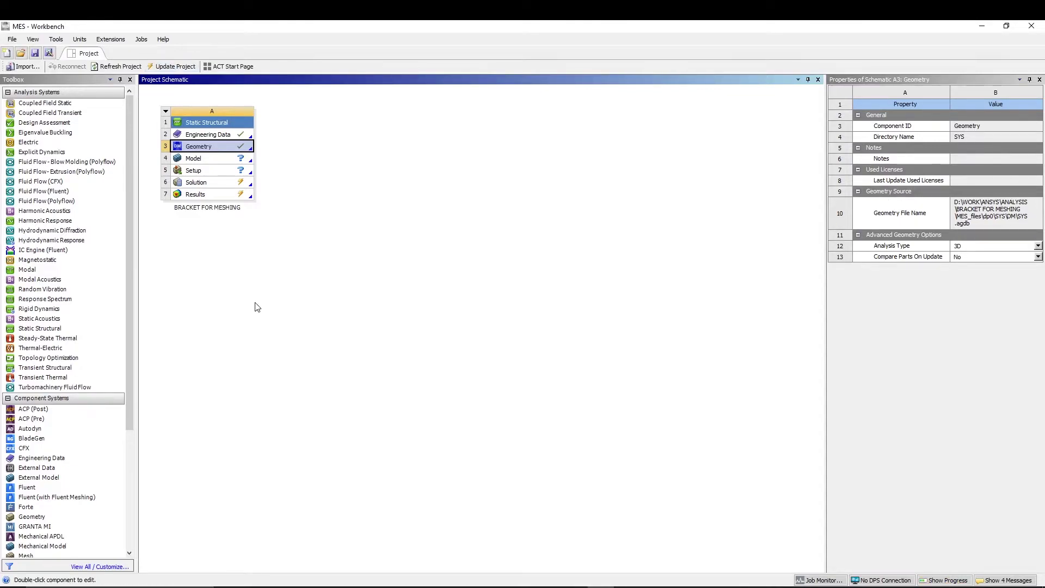
- Update the Model component's upstream components and open the model in Mechanical
{"action": "left_click", "coordinate": [226, 162]}
{"action": "right_click", "coordinate": [226, 162]}
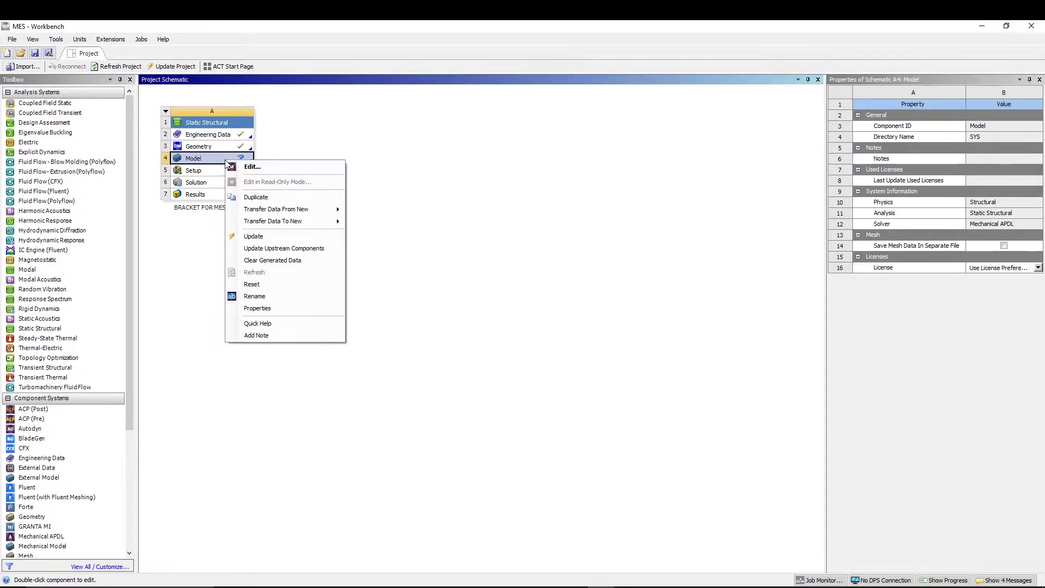
{"action": "left_click", "coordinate": [232, 248]}
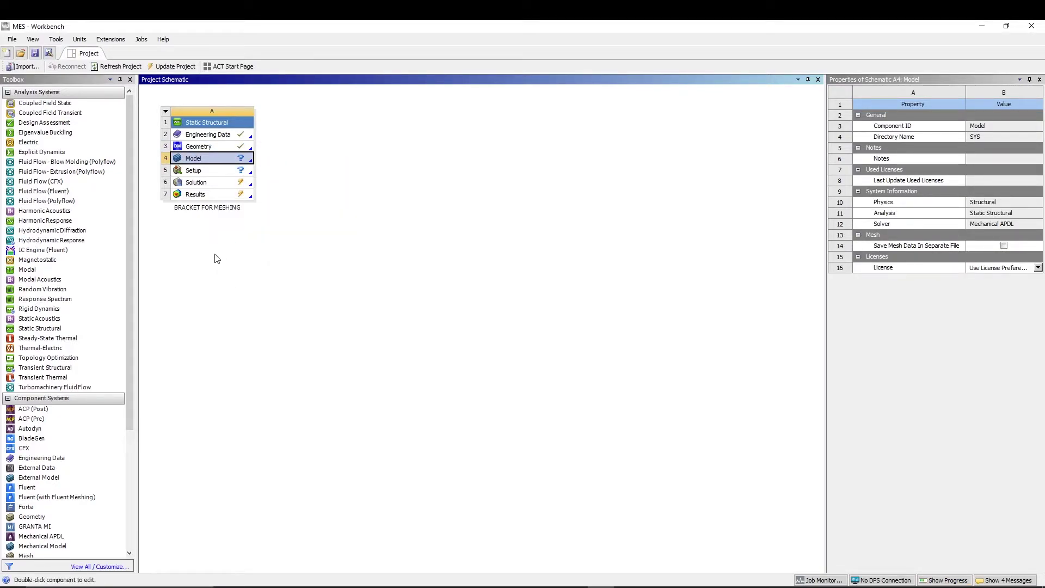
{"action": "right_click", "coordinate": [217, 159]}
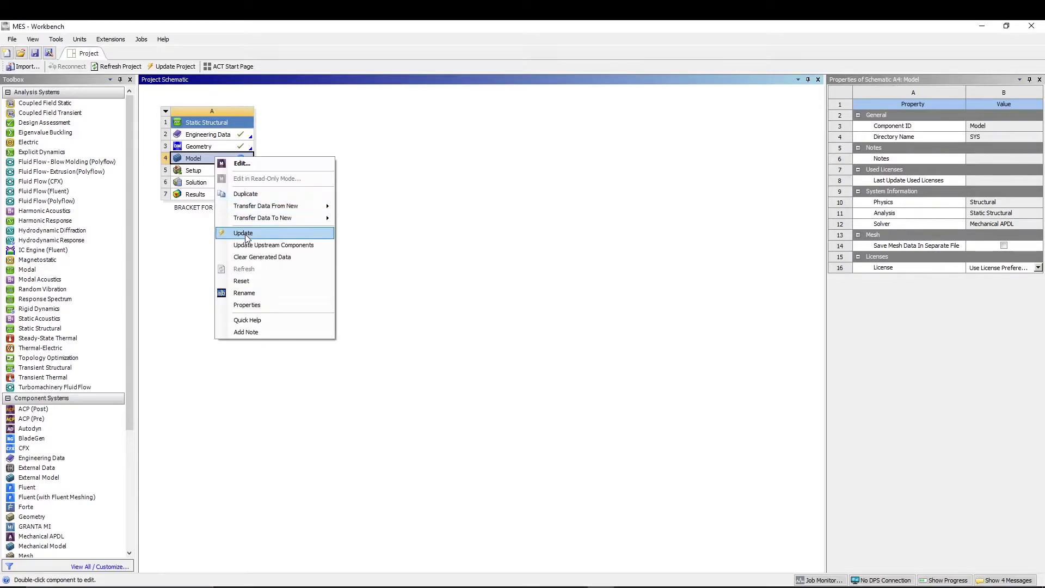
{"action": "left_click", "coordinate": [194, 227]}
{"action": "double_click", "coordinate": [212, 160]}
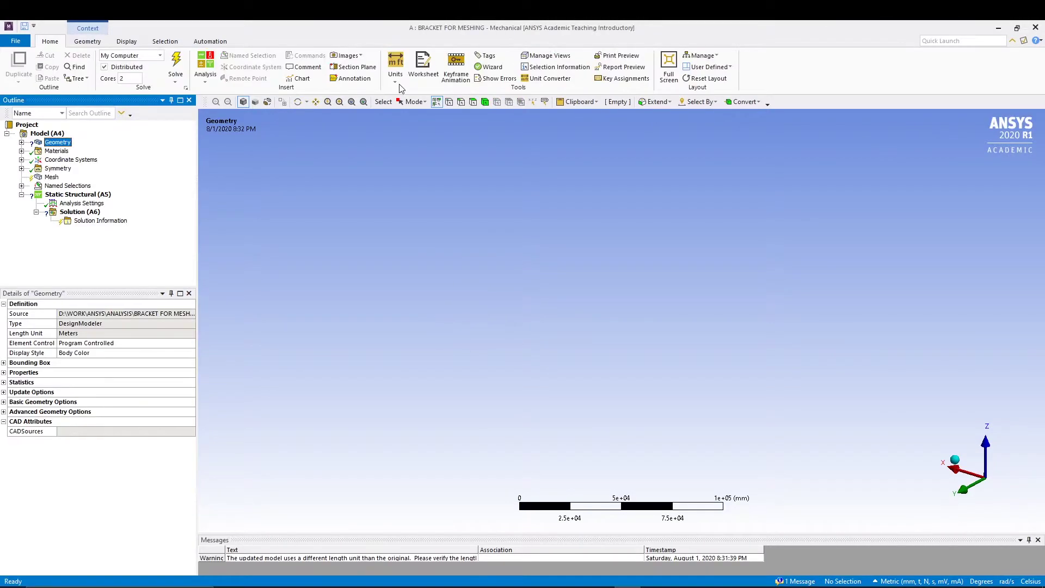
- Check the unit system, then give PartBody under Geometry the material Structural Steel
{"action": "left_click", "coordinate": [395, 65]}
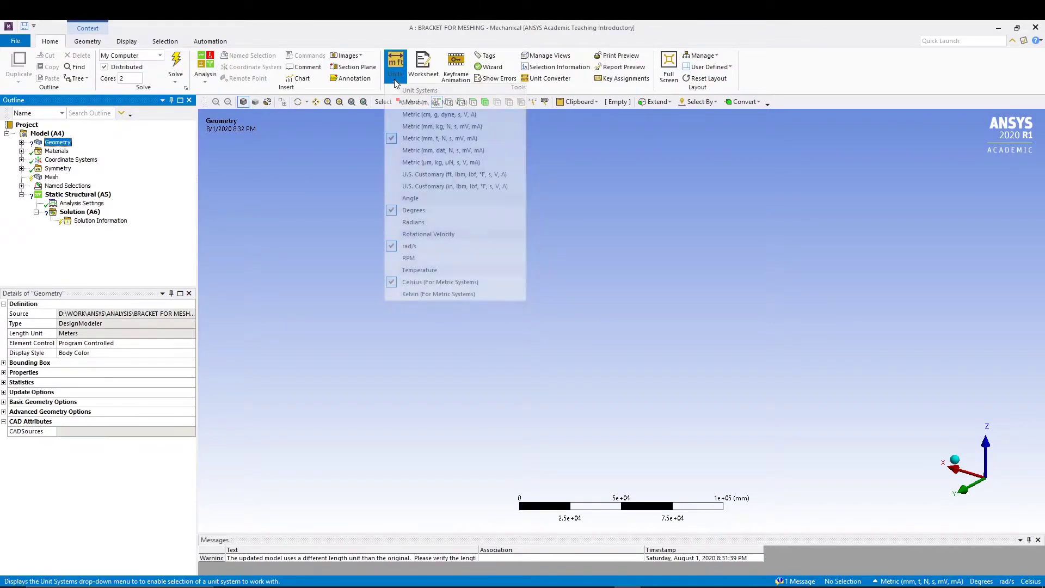
{"action": "left_click", "coordinate": [299, 158]}
{"action": "left_click", "coordinate": [22, 142]}
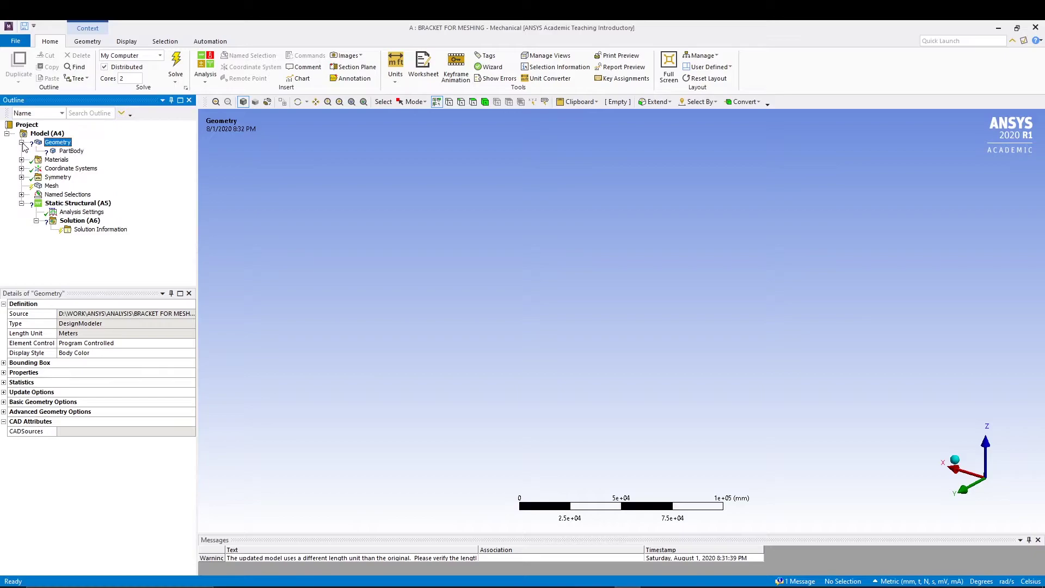
{"action": "left_click", "coordinate": [69, 151]}
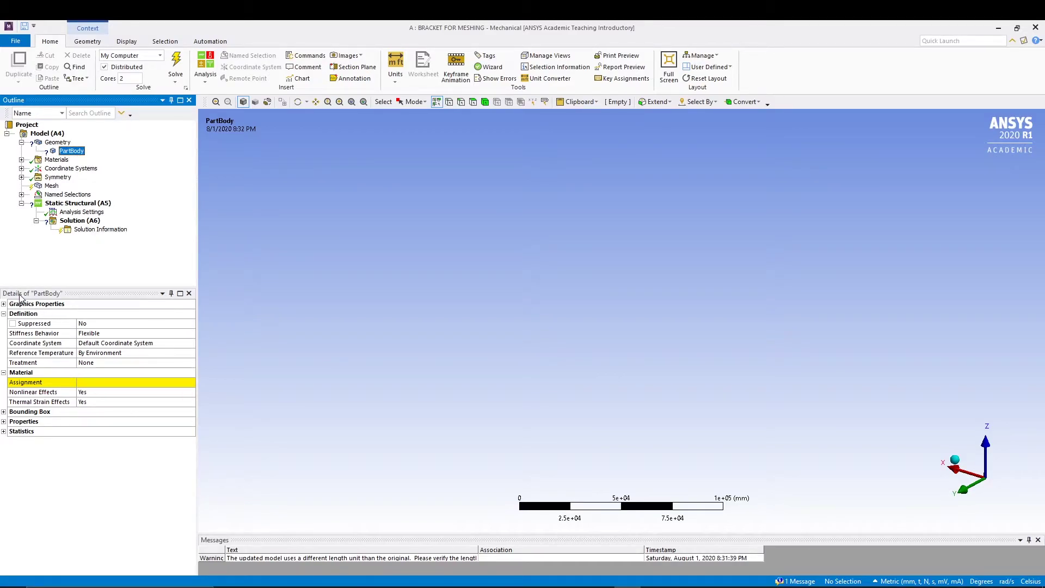
{"action": "left_click", "coordinate": [145, 382]}
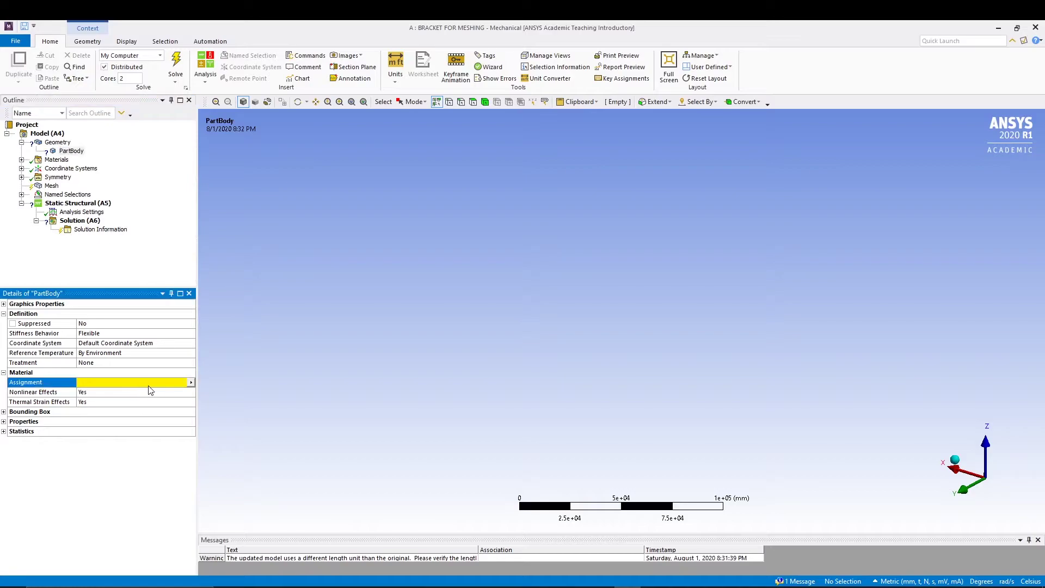
{"action": "left_click", "coordinate": [191, 382]}
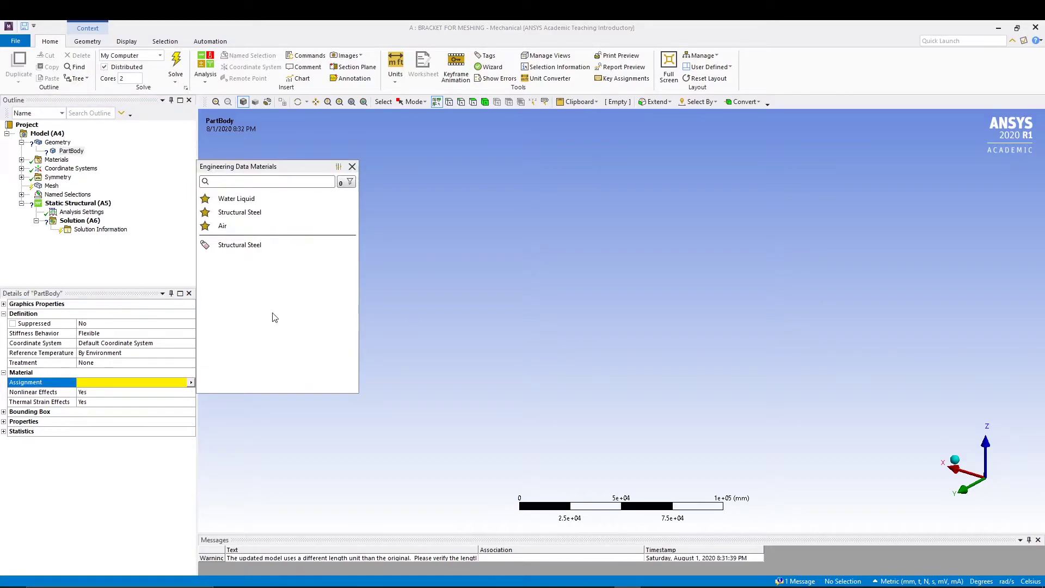
{"action": "left_click", "coordinate": [277, 246]}
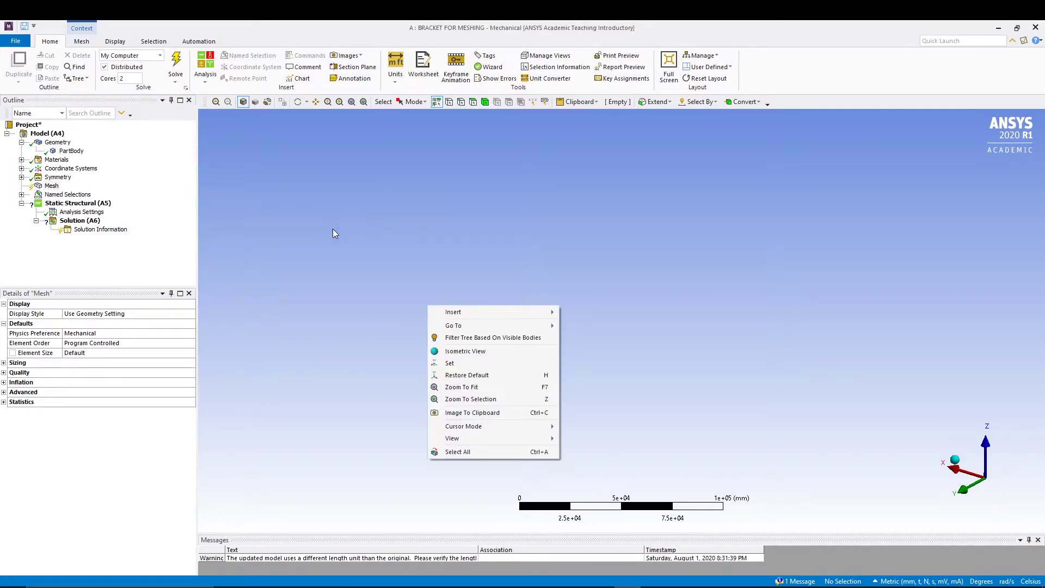
- Zoom to fit, generate the default tetrahedral mesh, and orbit to inspect the elements
{"action": "left_click", "coordinate": [332, 229]}
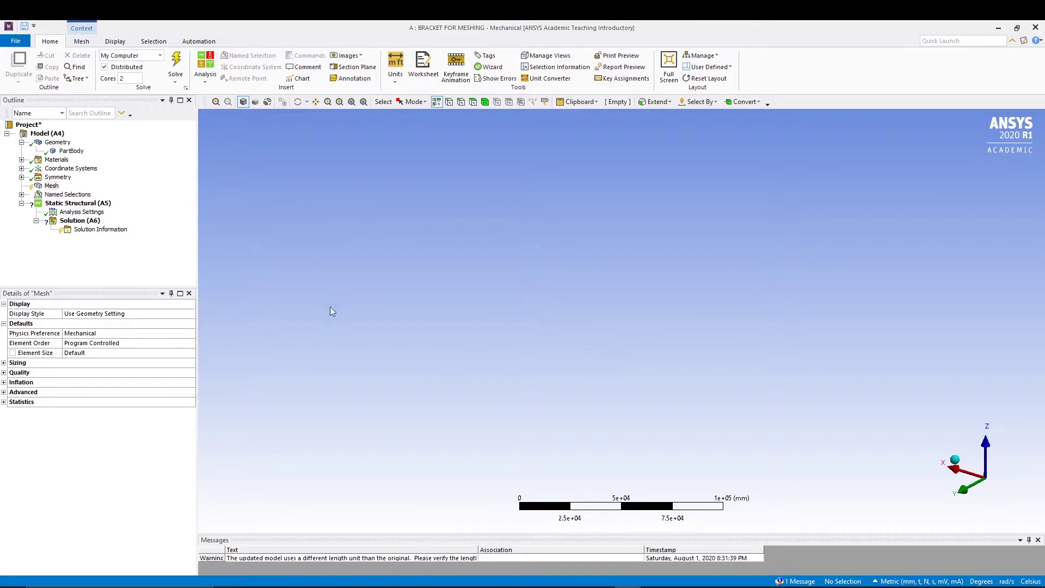
{"action": "right_click", "coordinate": [485, 224]}
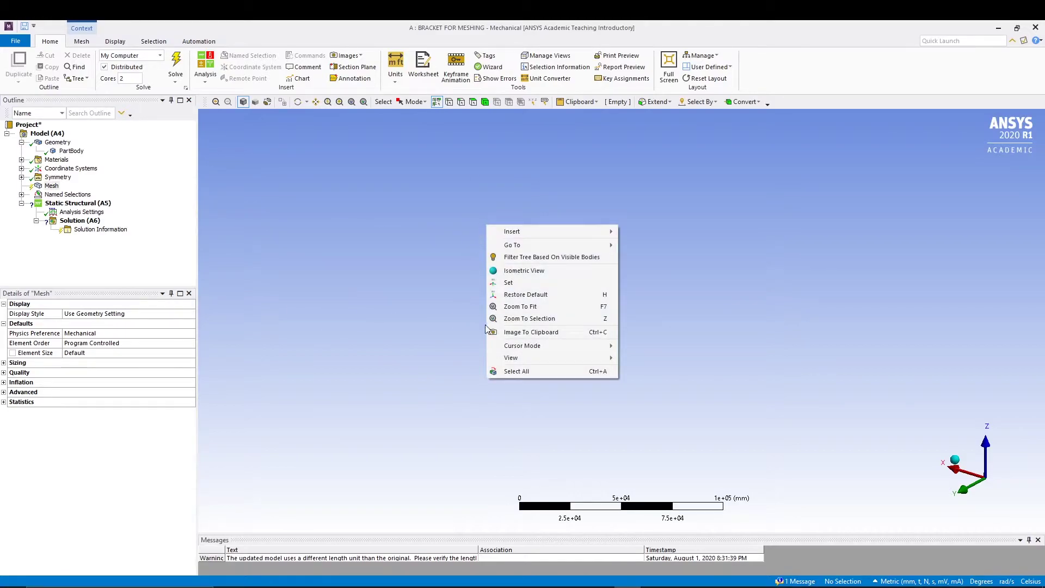
{"action": "left_click", "coordinate": [538, 309]}
{"action": "middle_click_drag", "start_coordinate": [615, 216], "coordinate": [865, 541]}
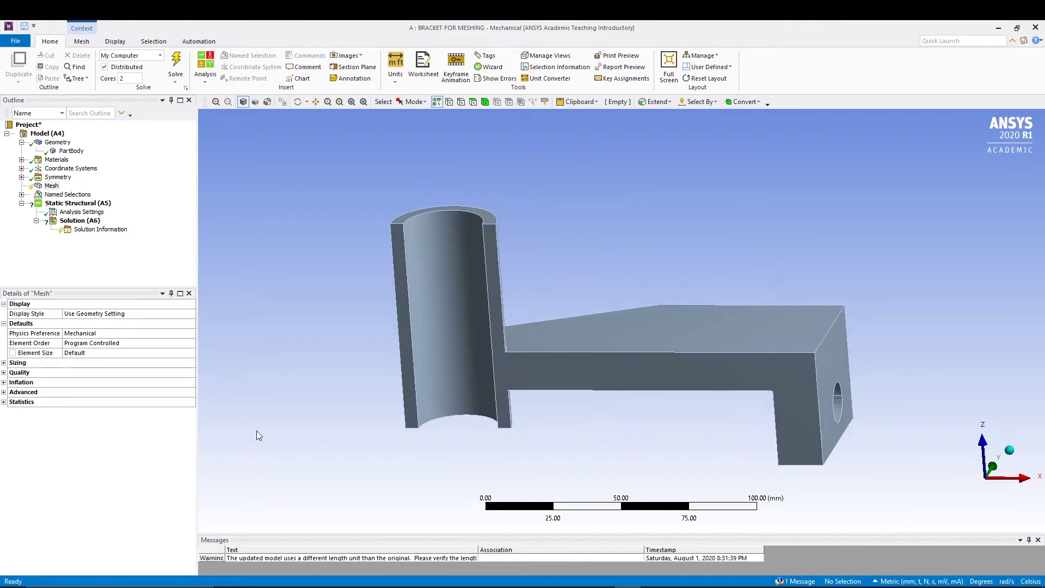
{"action": "right_click", "coordinate": [51, 187]}
{"action": "left_click", "coordinate": [82, 218]}
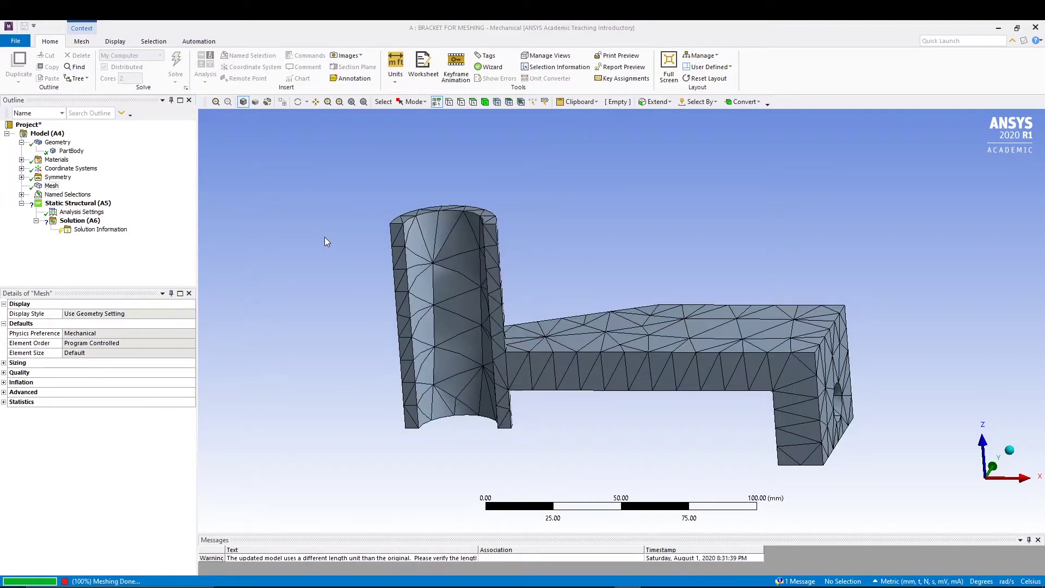
{"action": "mouse_move", "coordinate": [347, 236]}
{"action": "middle_mouse_down"}
{"action": "mouse_move", "coordinate": [366, 257]}
{"action": "mouse_move", "coordinate": [366, 244]}
{"action": "mouse_move", "coordinate": [350, 246]}
{"action": "middle_mouse_up"}
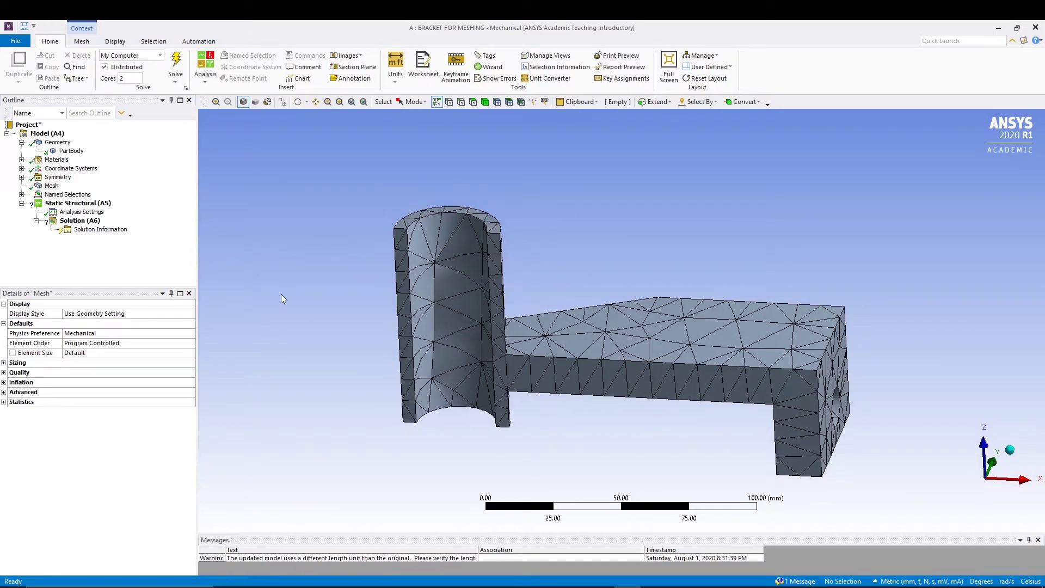
- In the mesh Sizing settings, turn adaptive sizing off
{"action": "left_click", "coordinate": [4, 363]}
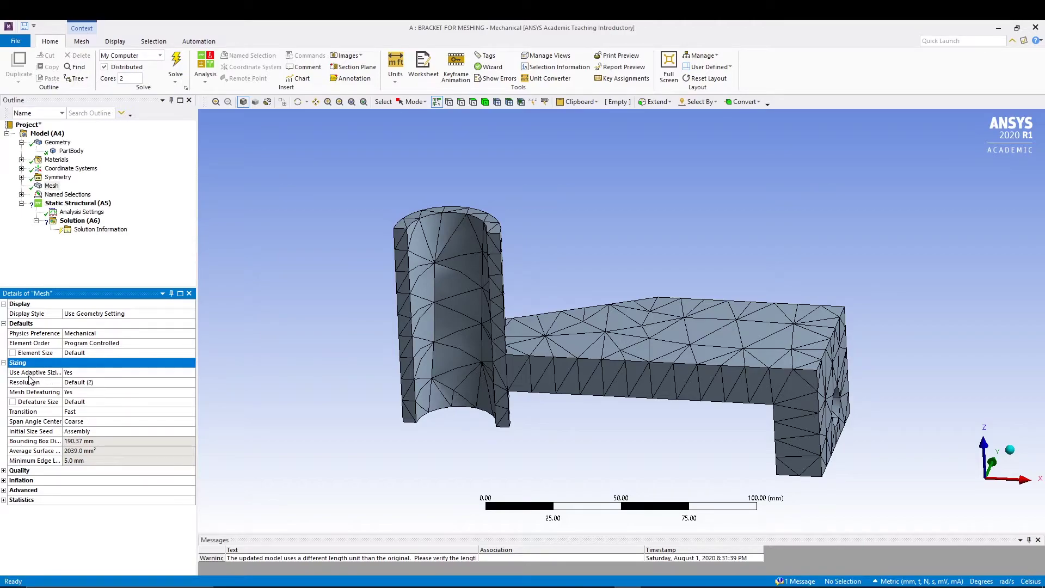
{"action": "left_click", "coordinate": [100, 382]}
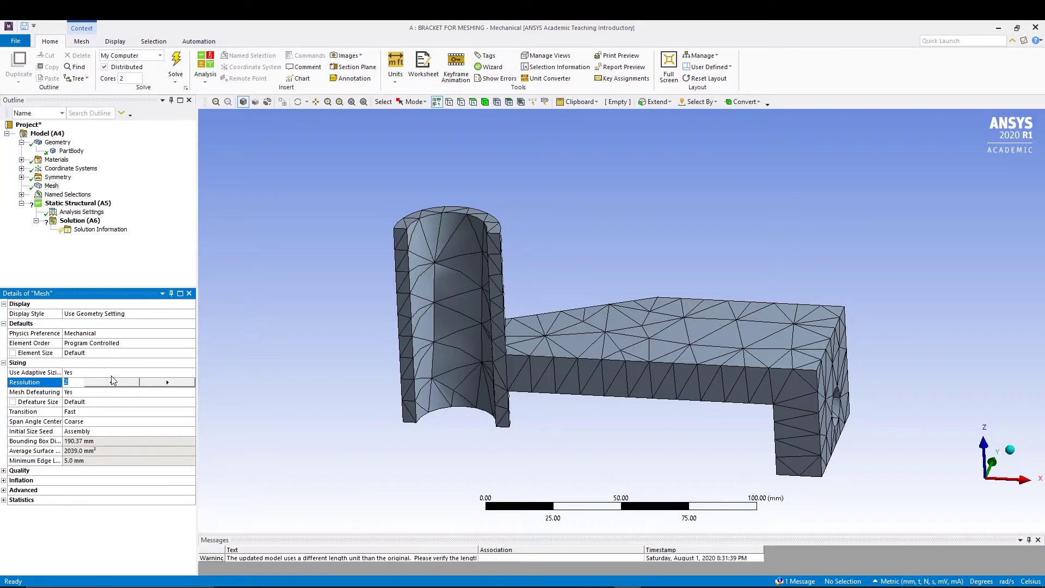
{"action": "left_click", "coordinate": [112, 374]}
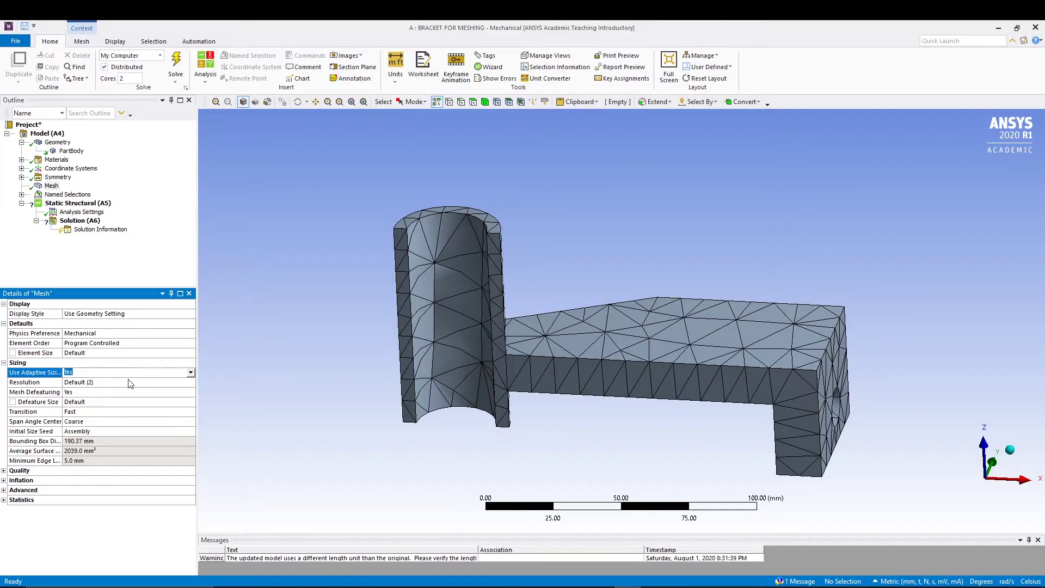
{"action": "left_click", "coordinate": [191, 373]}
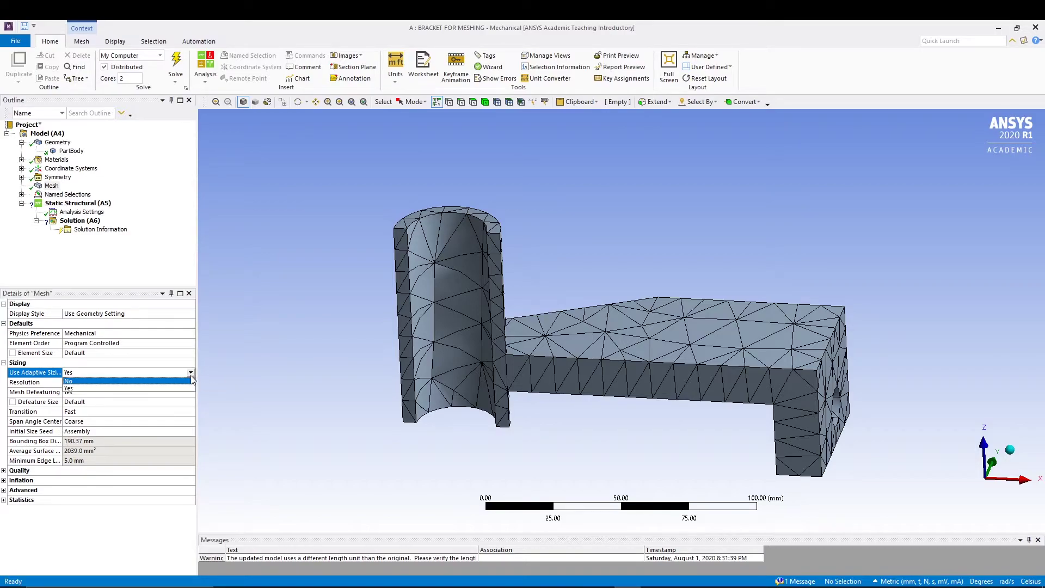
{"action": "left_click", "coordinate": [164, 383]}
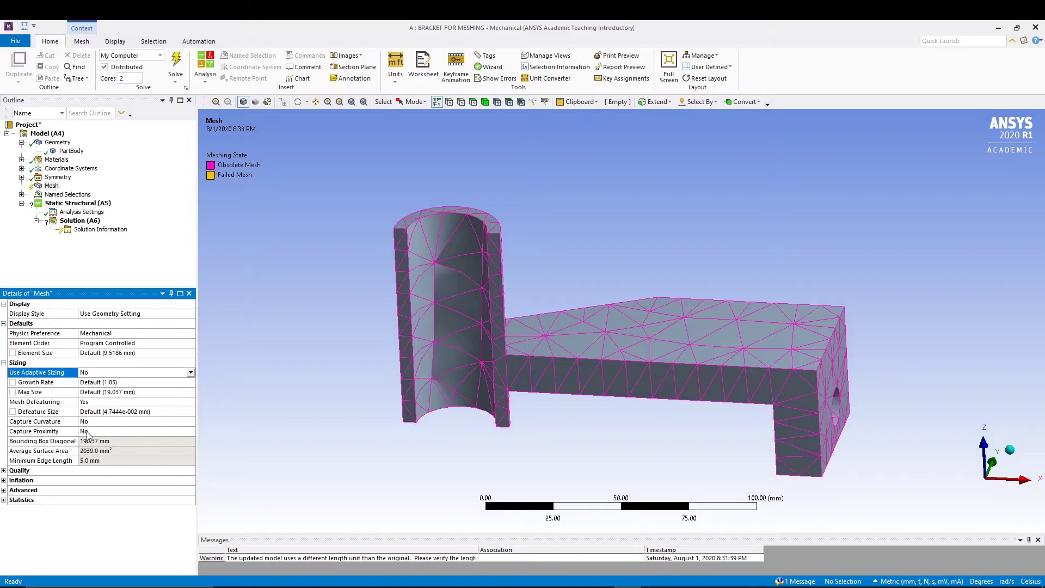
- Set Capture Curvature and Capture Proximity to Yes, with Num Cells Across Gap at 2
{"action": "left_click", "coordinate": [106, 423]}
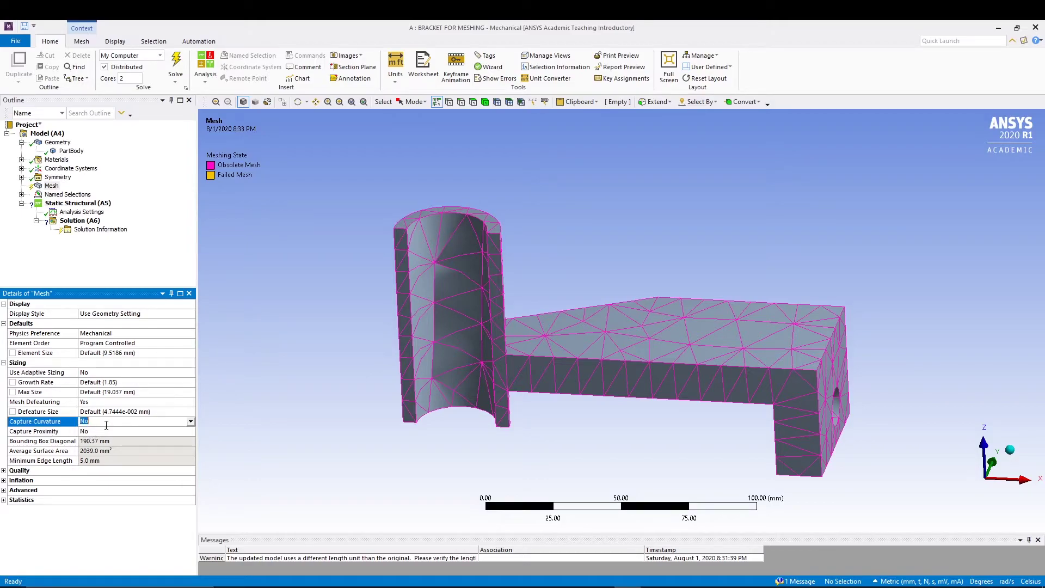
{"action": "left_click", "coordinate": [191, 421]}
{"action": "left_click", "coordinate": [148, 433]}
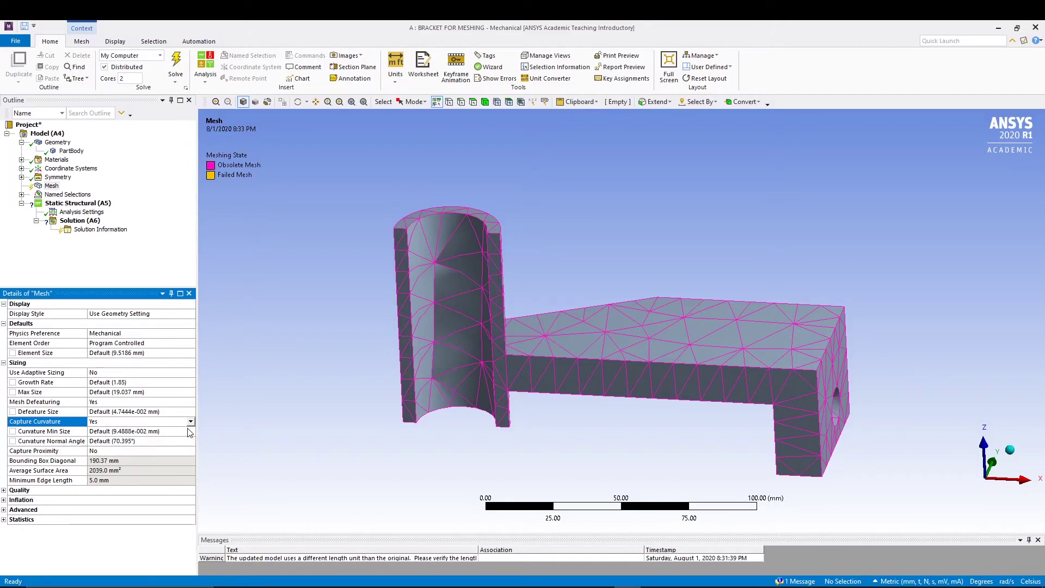
{"action": "left_click", "coordinate": [169, 450]}
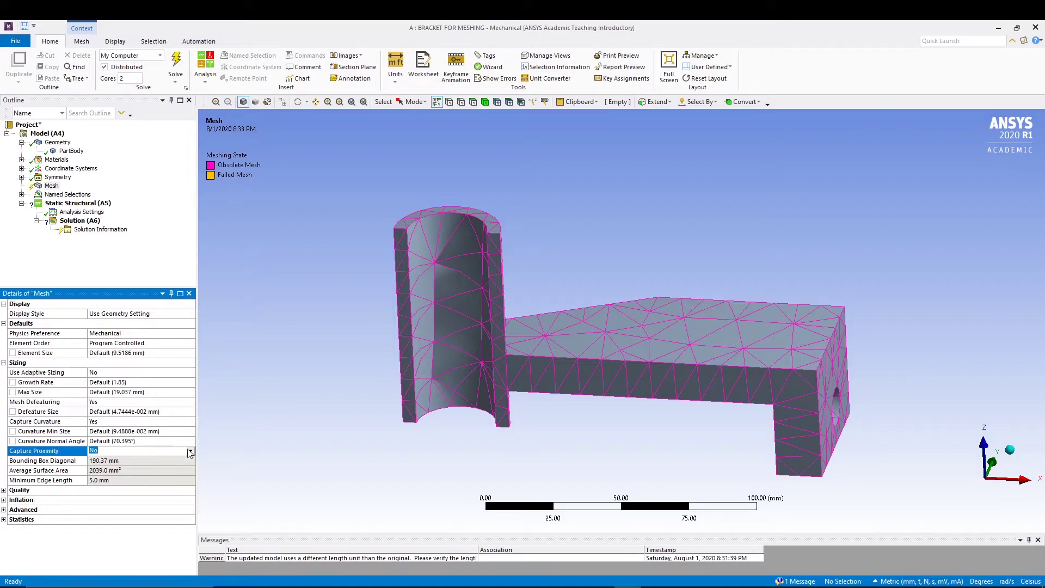
{"action": "left_click", "coordinate": [191, 451]}
{"action": "left_click", "coordinate": [103, 467]}
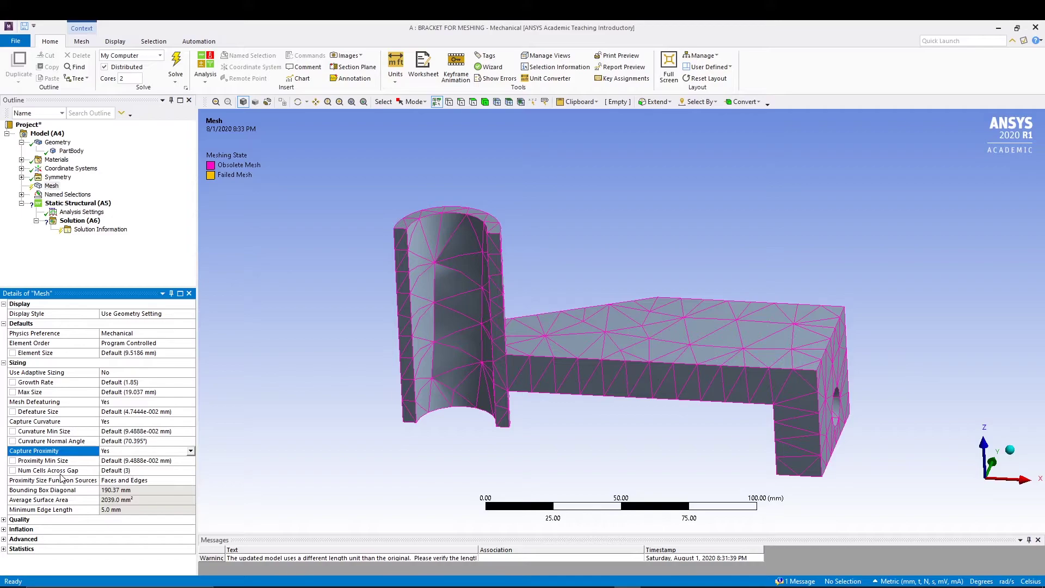
{"action": "left_click", "coordinate": [119, 470]}
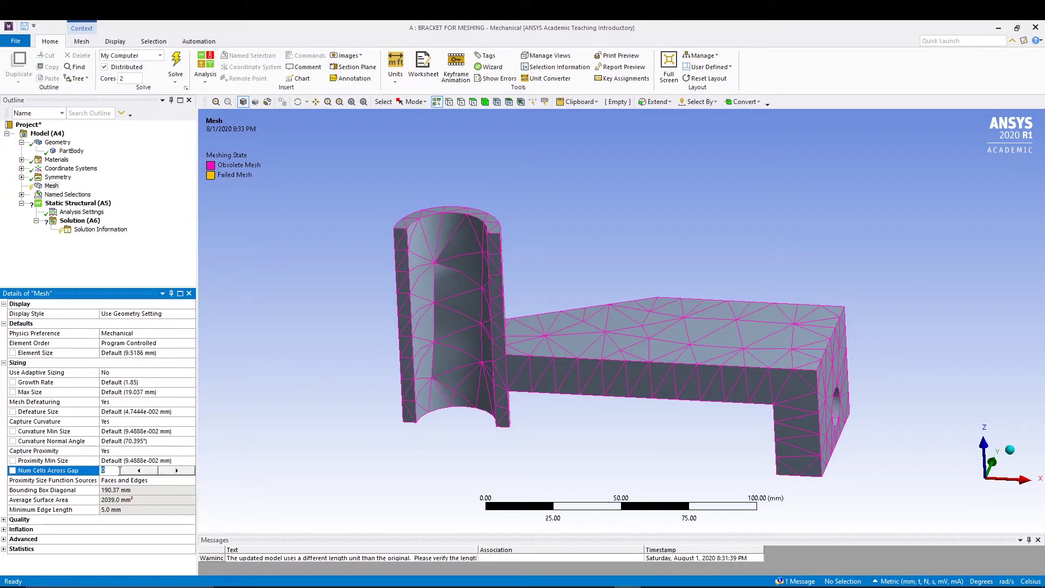
{"action": "left_click", "coordinate": [176, 473]}
{"action": "left_click", "coordinate": [176, 473]}
- Regenerate the bracket mesh using the new curvature and proximity sizing settings
{"action": "middle_click_drag", "start_coordinate": [536, 287], "coordinate": [462, 335]}
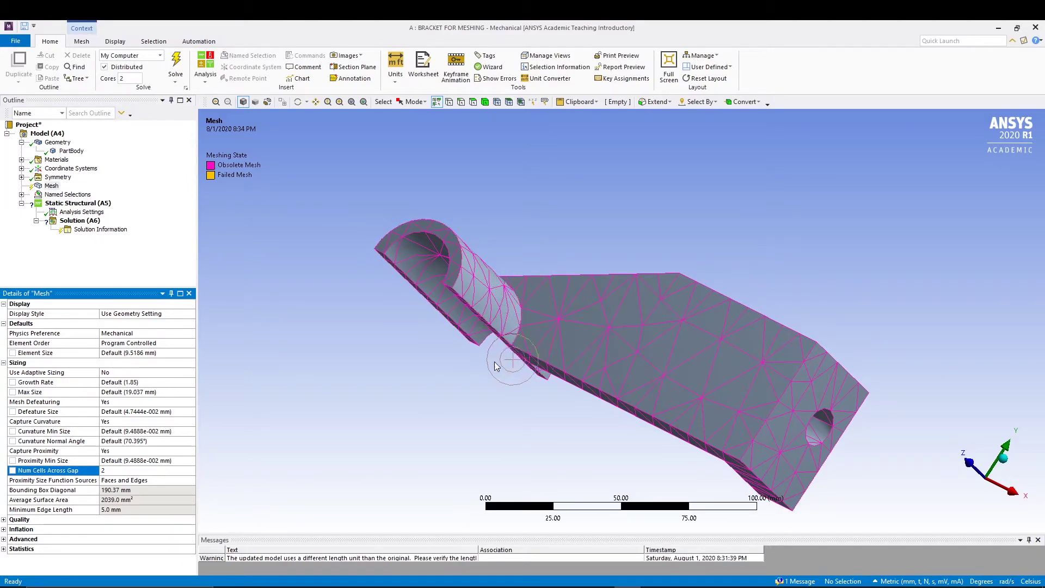
{"action": "middle_click_drag", "start_coordinate": [621, 321], "coordinate": [356, 427]}
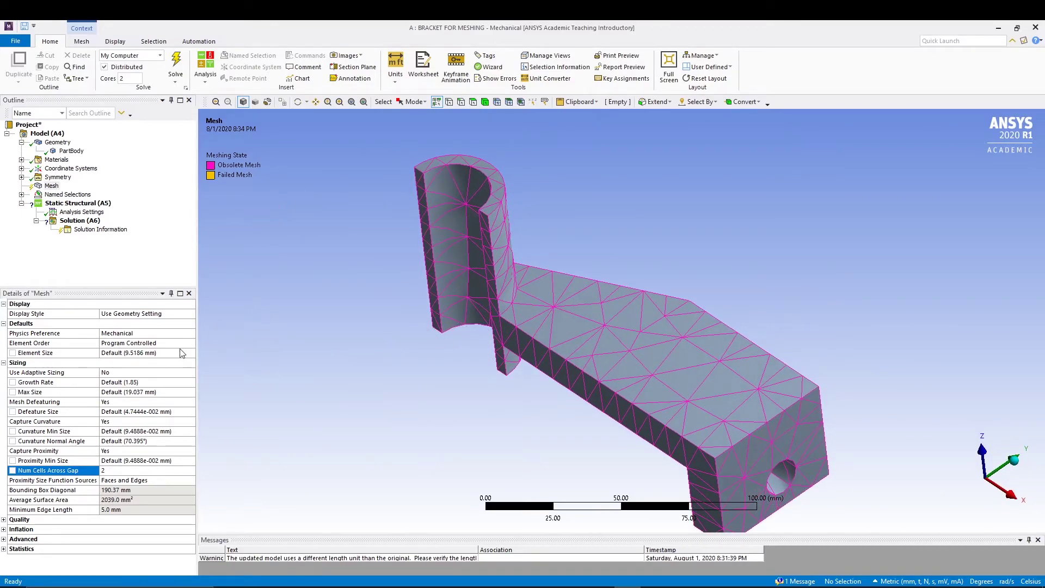
{"action": "right_click", "coordinate": [48, 180]}
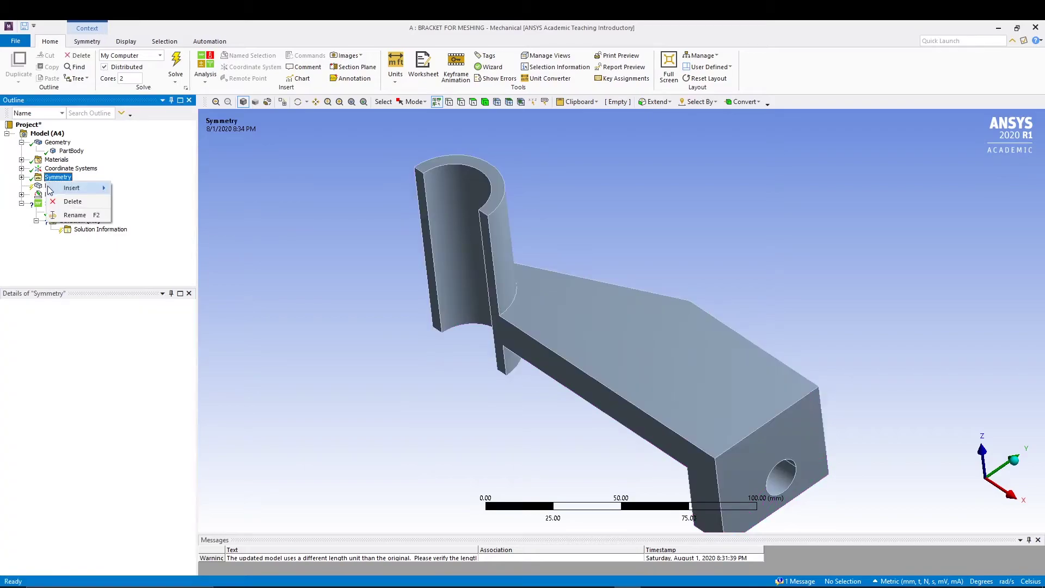
{"action": "right_click", "coordinate": [34, 186]}
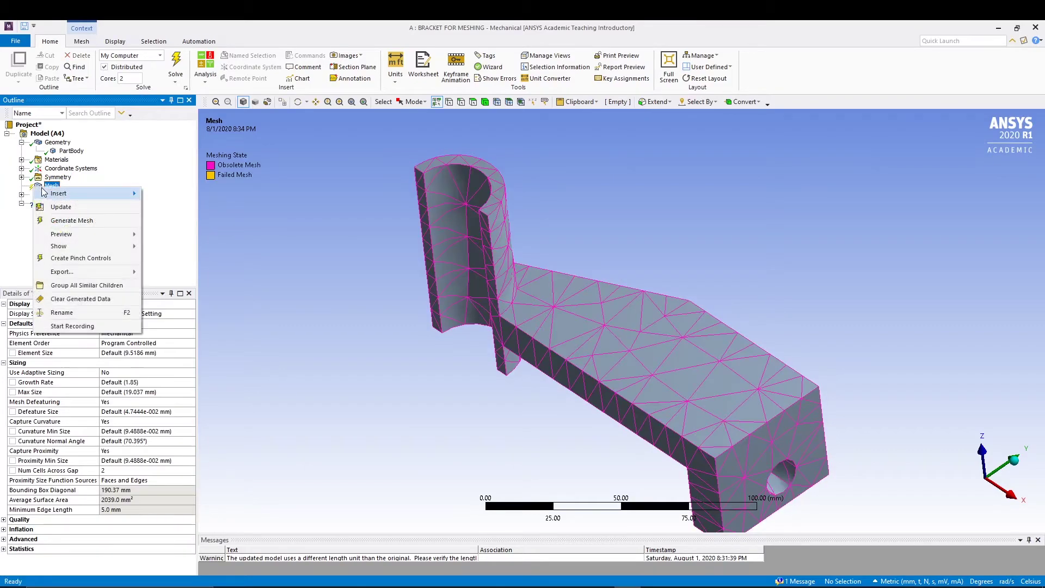
{"action": "left_click", "coordinate": [74, 221]}
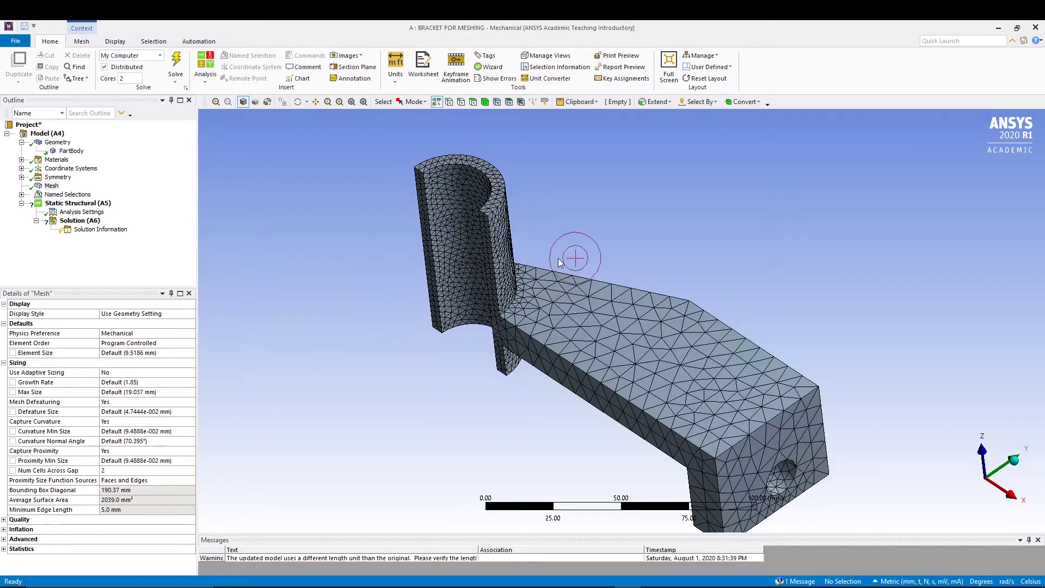
- Orbit and zoom to inspect the finer elements around the slot holes and bore
{"action": "middle_click_drag", "start_coordinate": [563, 256], "coordinate": [494, 314]}
{"action": "scroll", "coordinate": [533, 244], "scroll_direction": "up", "scroll_amount": 6}
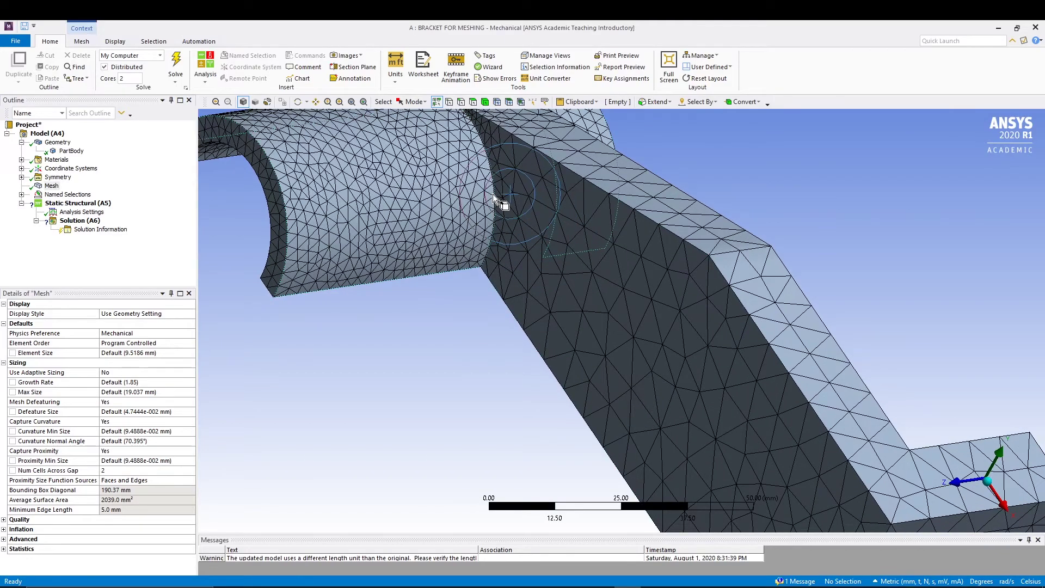
{"action": "scroll", "coordinate": [492, 193], "scroll_direction": "down", "scroll_amount": 6}
{"action": "middle_click_drag", "start_coordinate": [548, 401], "coordinate": [538, 243]}
{"action": "scroll", "coordinate": [488, 524], "scroll_direction": "up", "scroll_amount": 6}
{"action": "scroll", "coordinate": [539, 243], "scroll_direction": "up", "scroll_amount": 14}
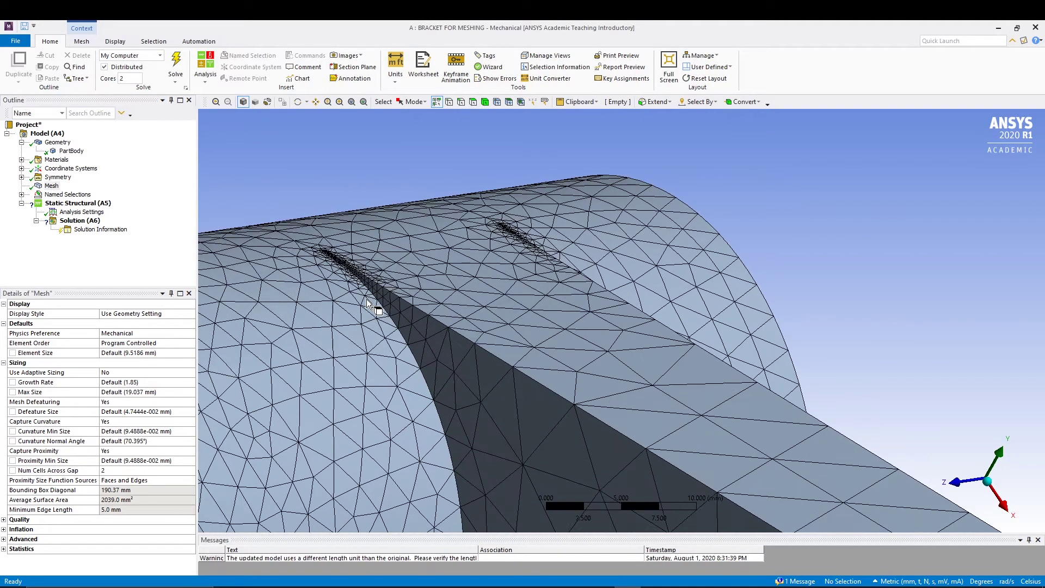
{"action": "middle_click_drag", "start_coordinate": [367, 304], "coordinate": [462, 220]}
{"action": "scroll", "coordinate": [320, 263], "scroll_direction": "down", "scroll_amount": 3}
{"action": "scroll", "coordinate": [326, 266], "scroll_direction": "down", "scroll_amount": 5}
{"action": "scroll", "coordinate": [571, 207], "scroll_direction": "down", "scroll_amount": 3}
{"action": "right_click", "coordinate": [463, 220]}
- Switch to the front view and slice the mesh with a horizontal section plane
{"action": "mouse_move", "coordinate": [490, 353]}
{"action": "left_click", "coordinate": [599, 355]}
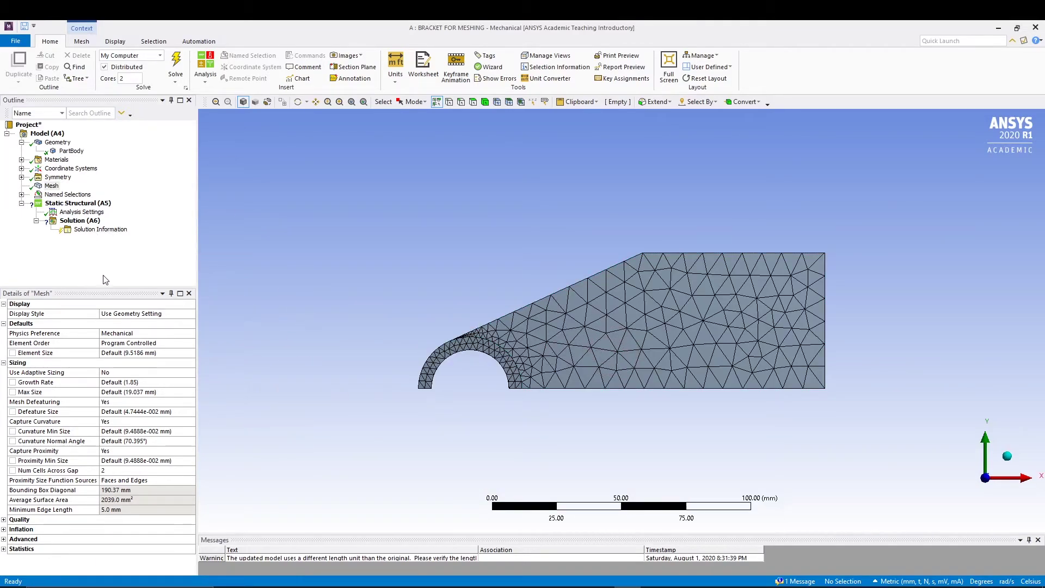
{"action": "left_click", "coordinate": [82, 42]}
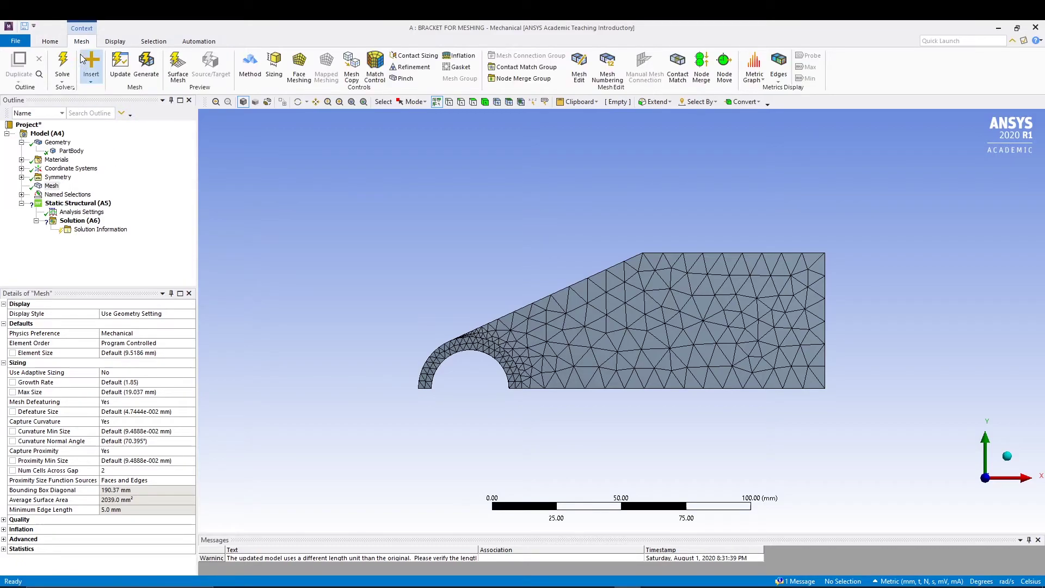
{"action": "left_click", "coordinate": [85, 63]}
{"action": "left_click", "coordinate": [119, 189]}
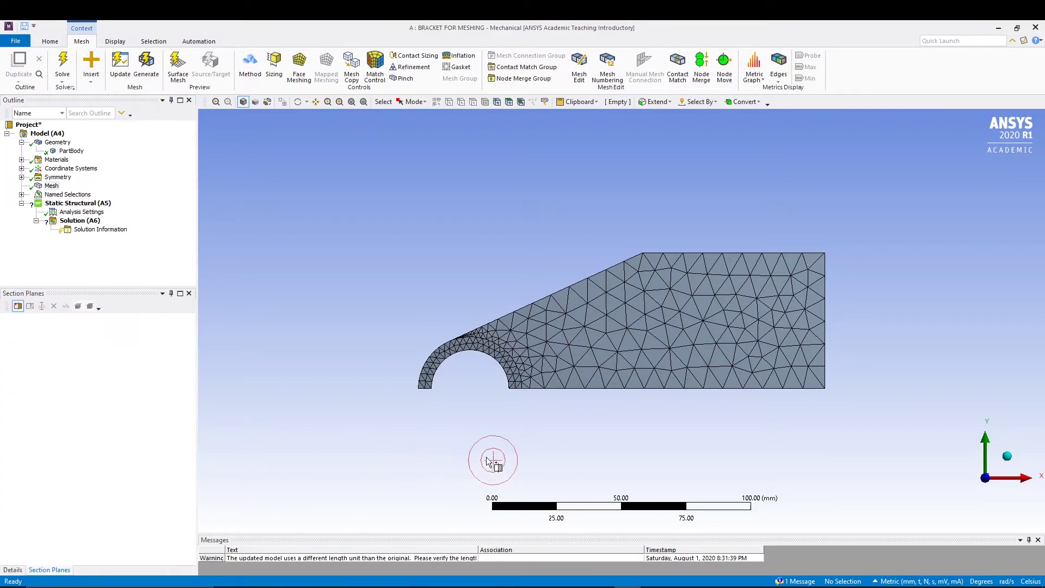
{"action": "left_click_drag", "start_coordinate": [851, 380], "coordinate": [365, 381]}
- Show cut elements whole and orbit the sectioned mesh to view its interior
{"action": "middle_click_drag", "start_coordinate": [560, 403], "coordinate": [578, 298]}
{"action": "scroll", "coordinate": [577, 299], "scroll_direction": "up", "scroll_amount": 3}
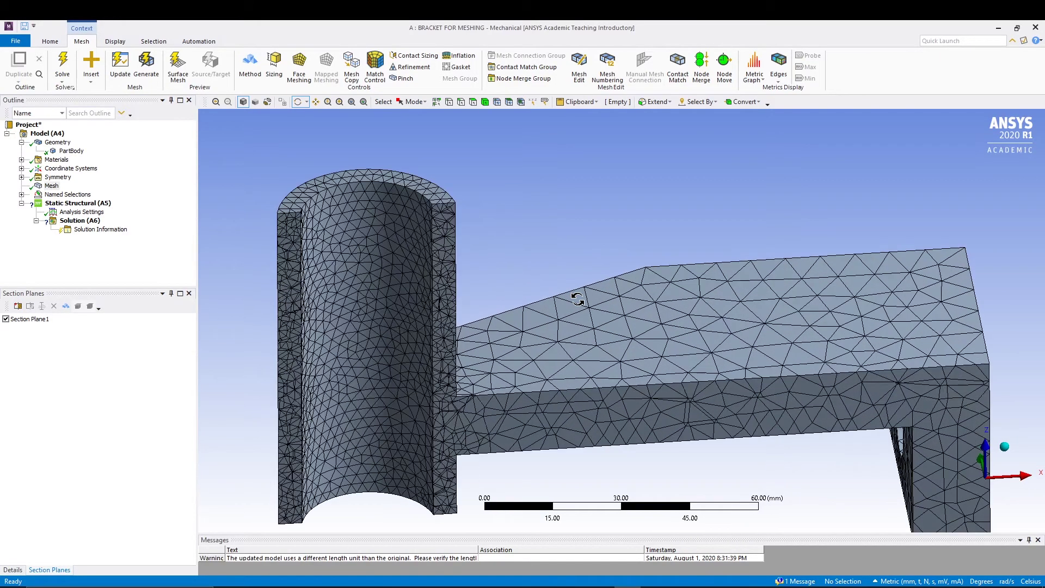
{"action": "middle_click_drag", "start_coordinate": [513, 240], "coordinate": [537, 252]}
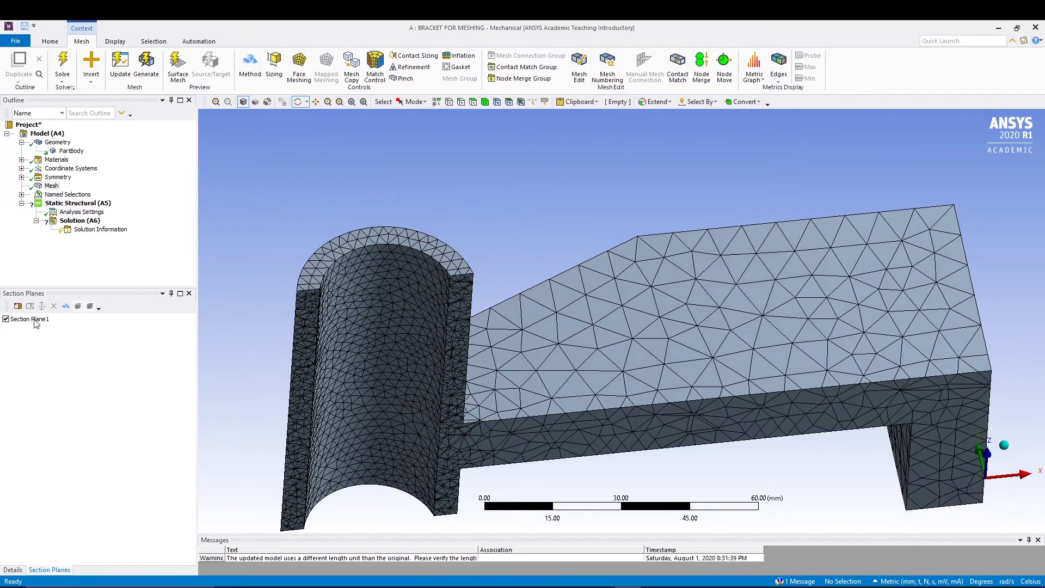
{"action": "left_click", "coordinate": [65, 307]}
{"action": "middle_click_drag", "start_coordinate": [338, 408], "coordinate": [370, 377]}
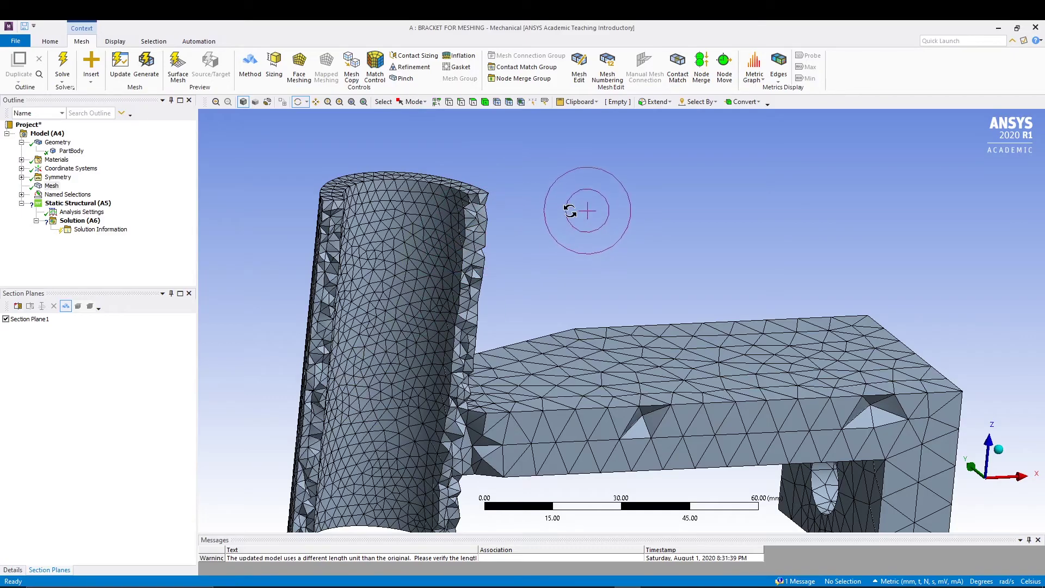
{"action": "middle_click_drag", "start_coordinate": [565, 210], "coordinate": [515, 327]}
{"action": "scroll", "coordinate": [590, 249], "scroll_direction": "down", "scroll_amount": 1}
{"action": "middle_click_drag", "start_coordinate": [415, 245], "coordinate": [550, 228]}
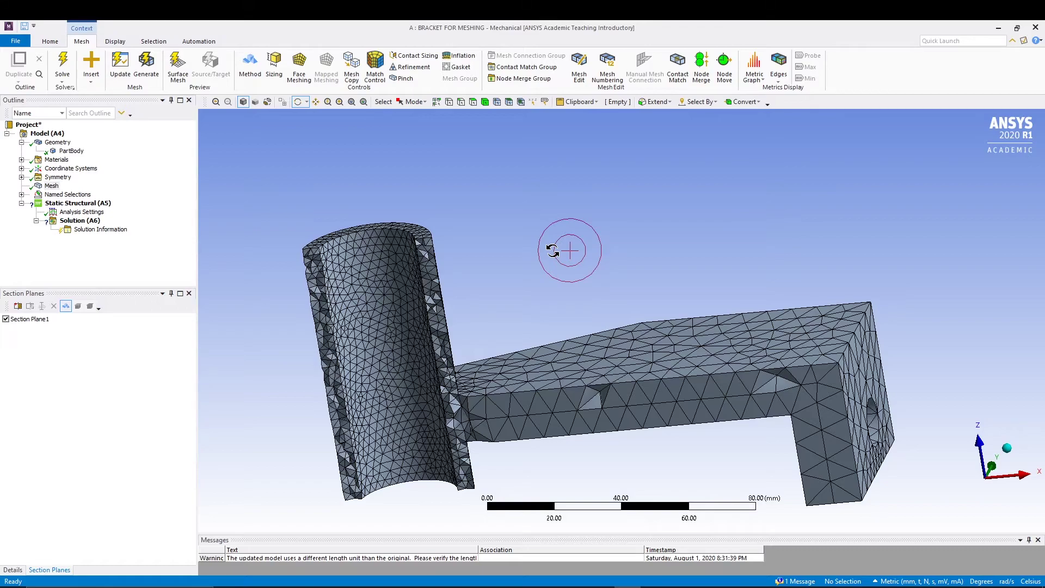
{"action": "mouse_move", "coordinate": [597, 256]}
{"action": "left_mouse_down"}
{"action": "mouse_move", "coordinate": [564, 205]}
{"action": "mouse_move", "coordinate": [620, 271]}
{"action": "mouse_move", "coordinate": [591, 265]}
{"action": "left_mouse_up"}
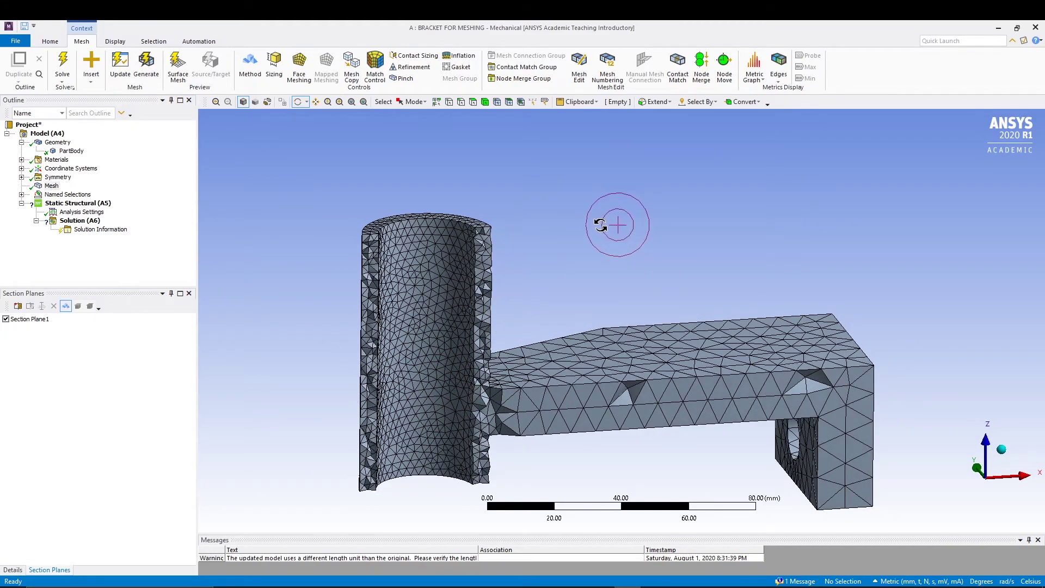
{"action": "left_click_drag", "start_coordinate": [600, 225], "coordinate": [553, 235]}
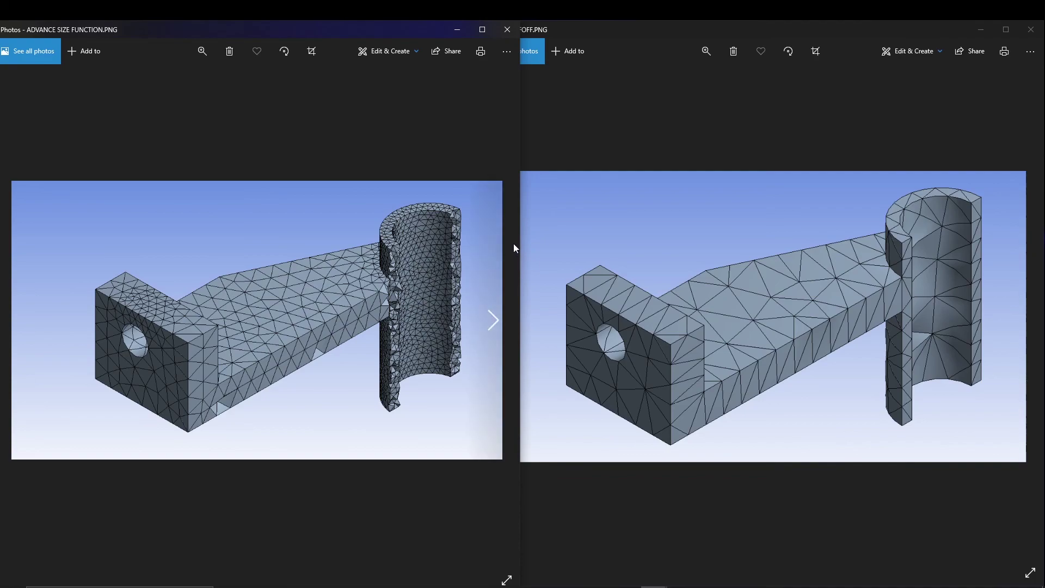
- Bring ASFOFF.PNG forward and step back to ADVANCE SIZE FUNCTION.PNG, comparing both windows
{"action": "left_click", "coordinate": [551, 240]}
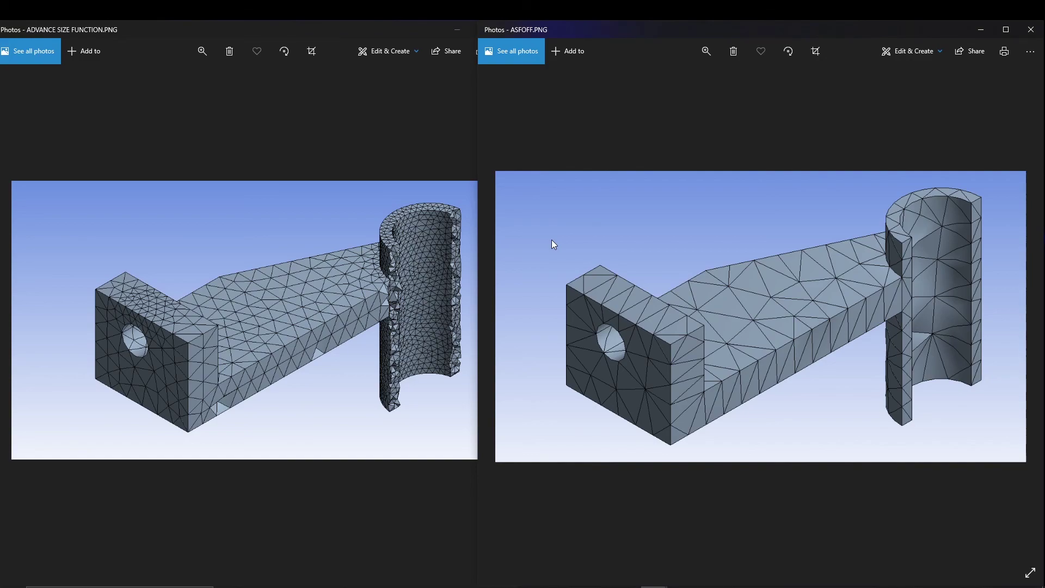
{"action": "left_click", "coordinate": [479, 278]}
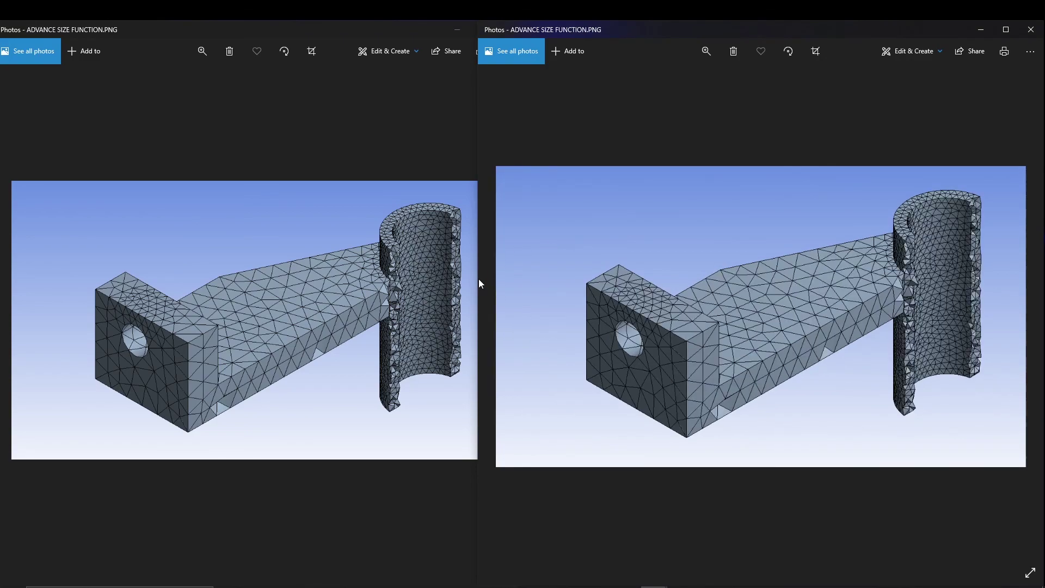
{"action": "left_click", "coordinate": [455, 283]}
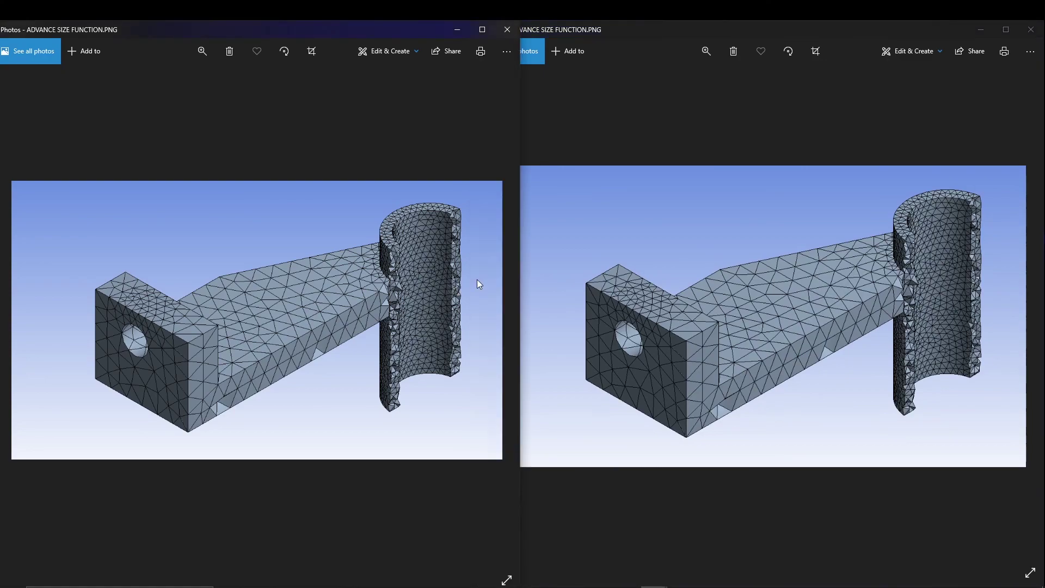
{"action": "left_click", "coordinate": [554, 260]}
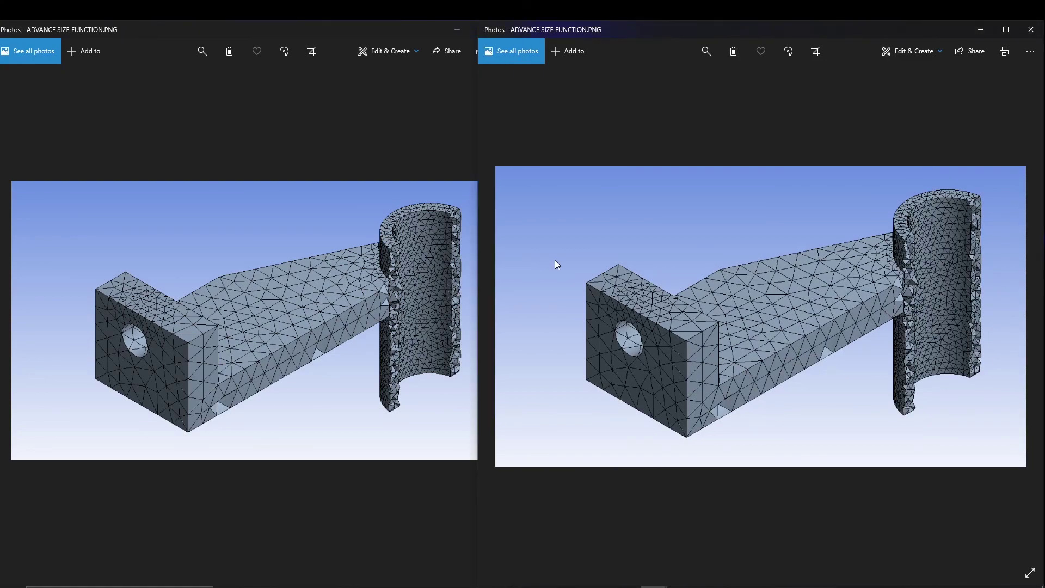